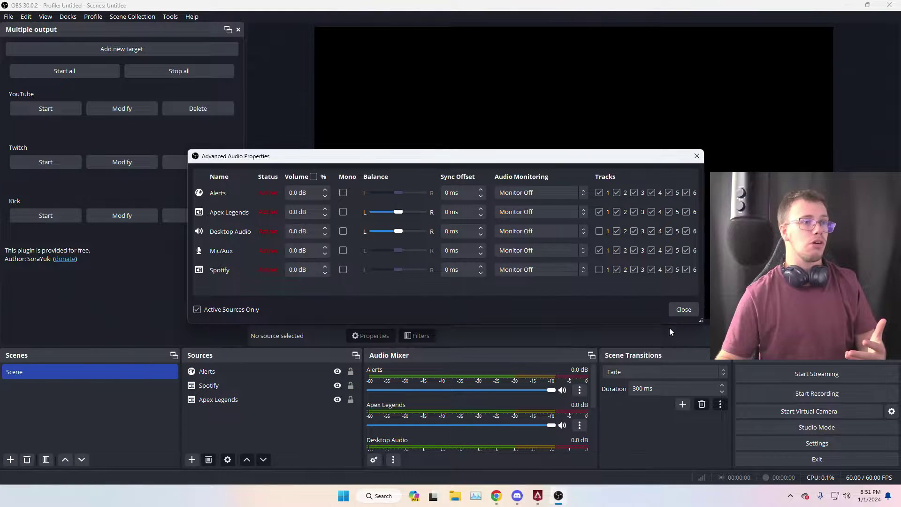
Close the advanced audio settings window to reveal the OBS Studio download page.
click(678, 305)
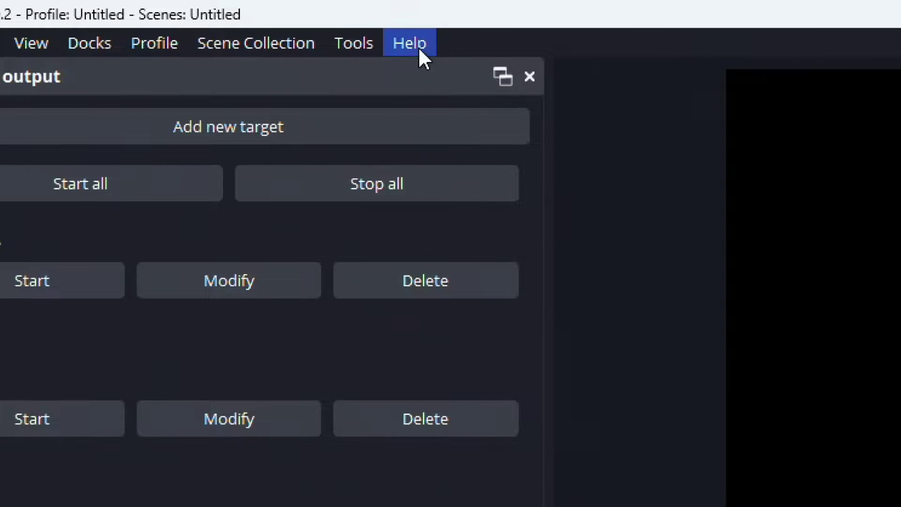
Run Help > Check For Updates and dismiss the 'No updates available' notice.
click(420, 55)
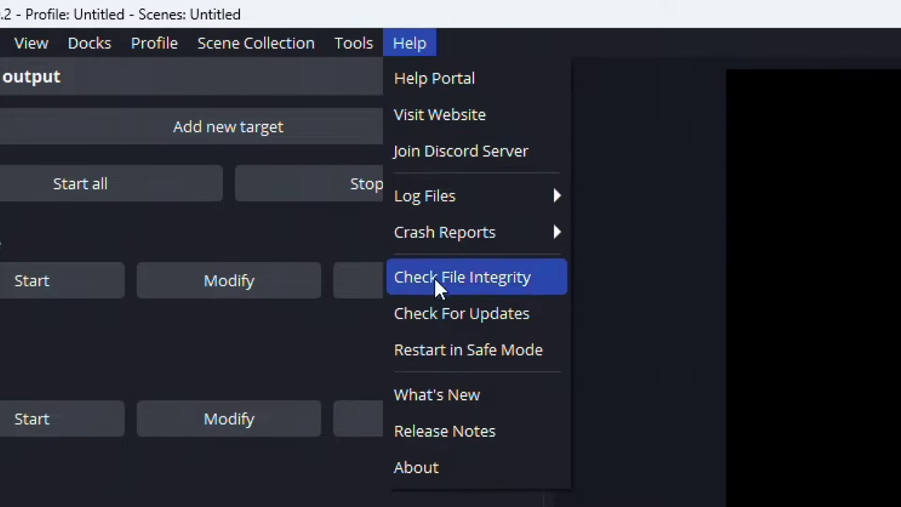
click(441, 314)
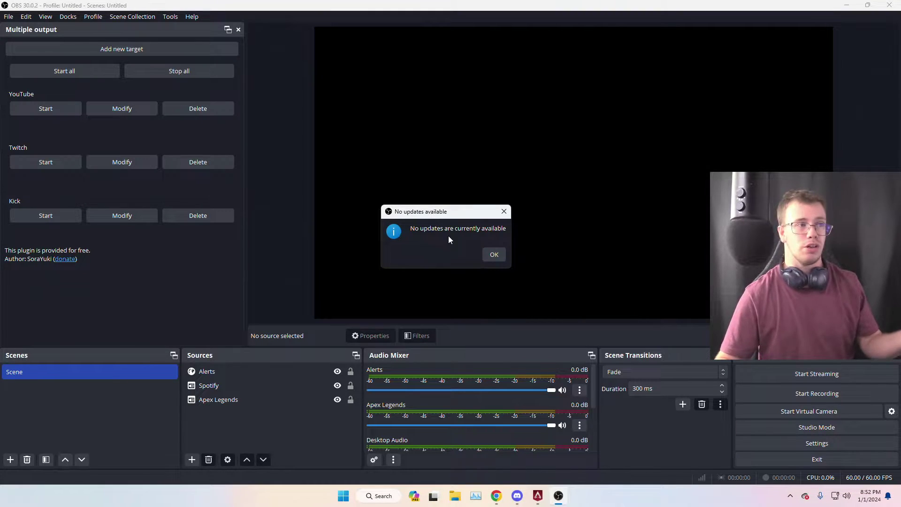
click(495, 254)
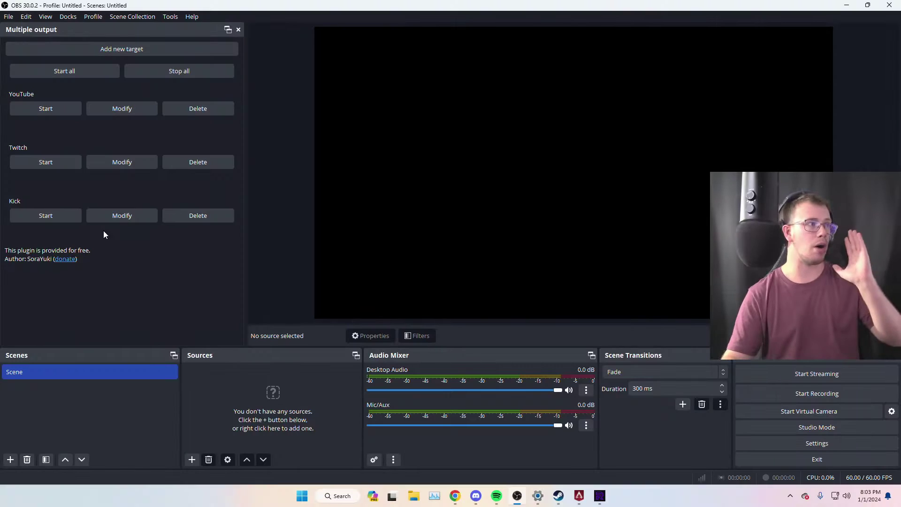
Switch the YouTube target's audio encoder to FFmpeg AAC at bitrate 128 and save.
click(139, 110)
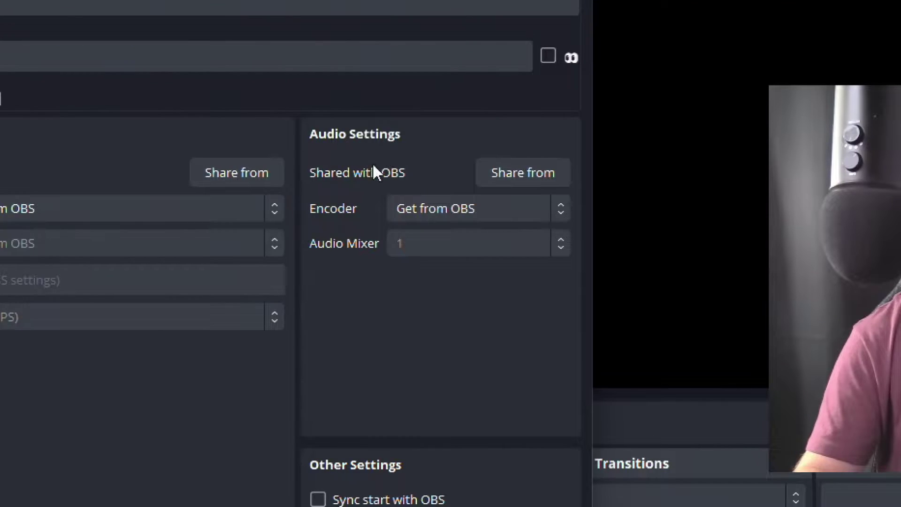
click(417, 209)
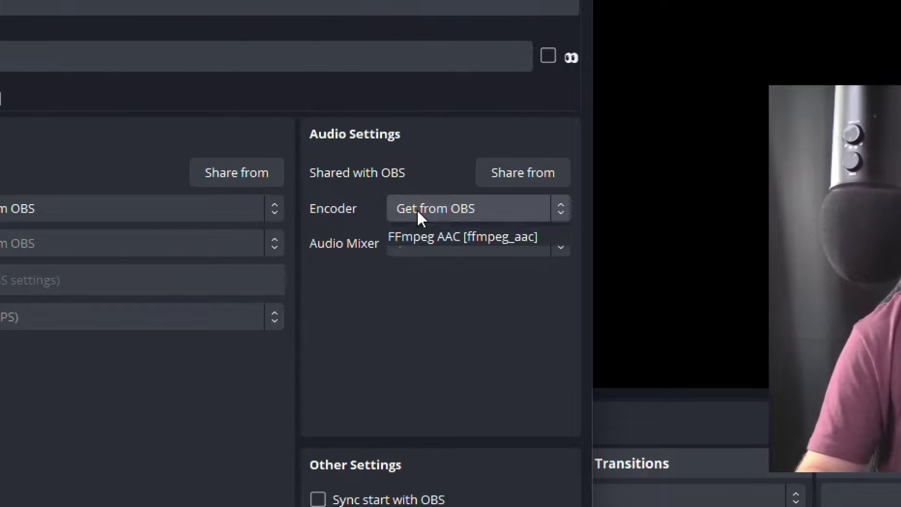
click(445, 251)
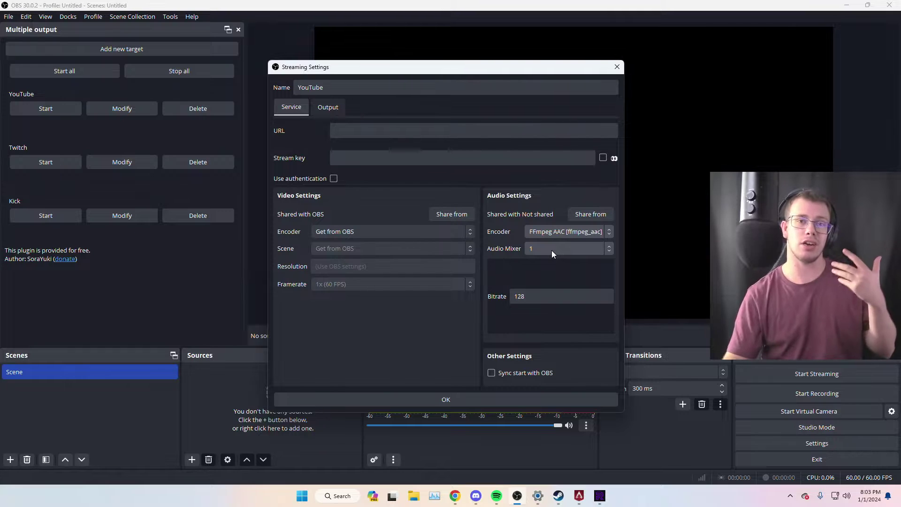
click(510, 398)
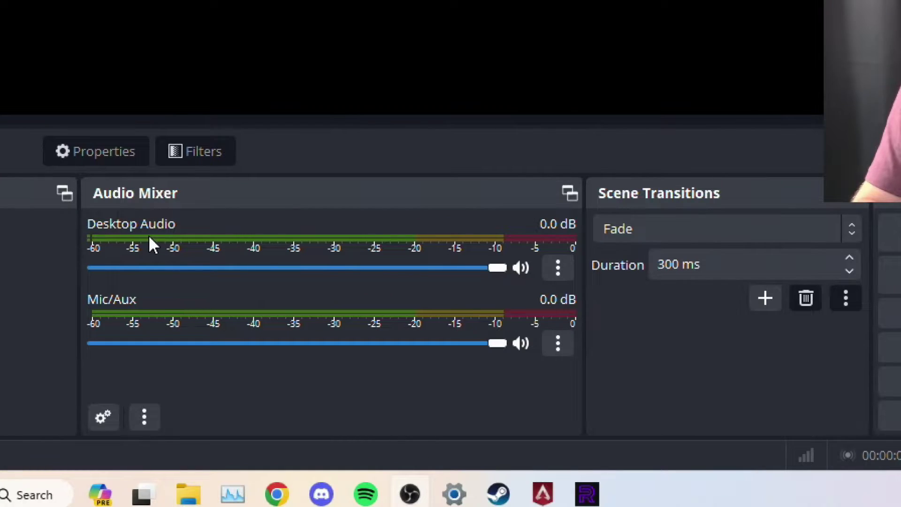
click(558, 274)
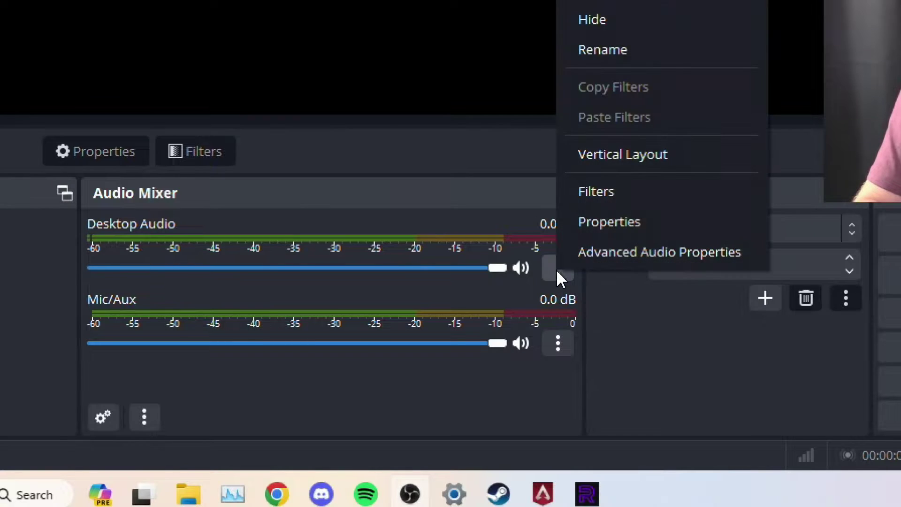
click(599, 260)
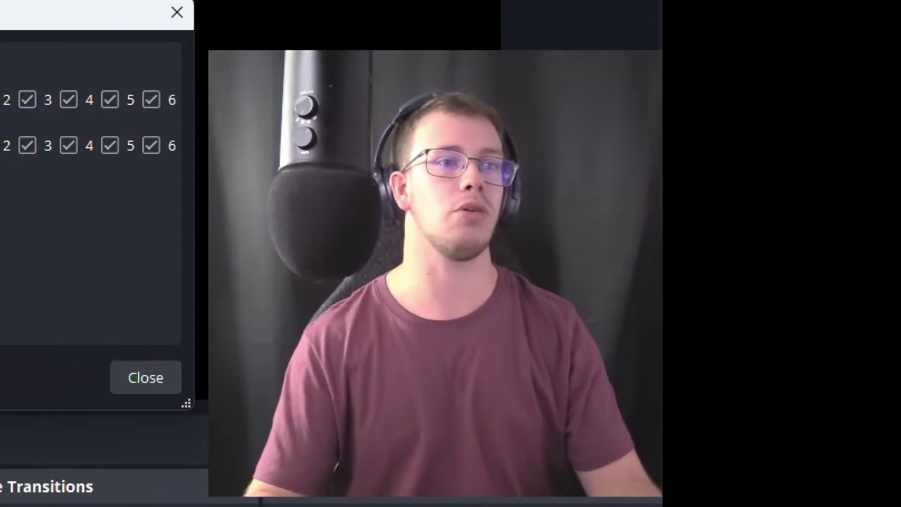
click(167, 387)
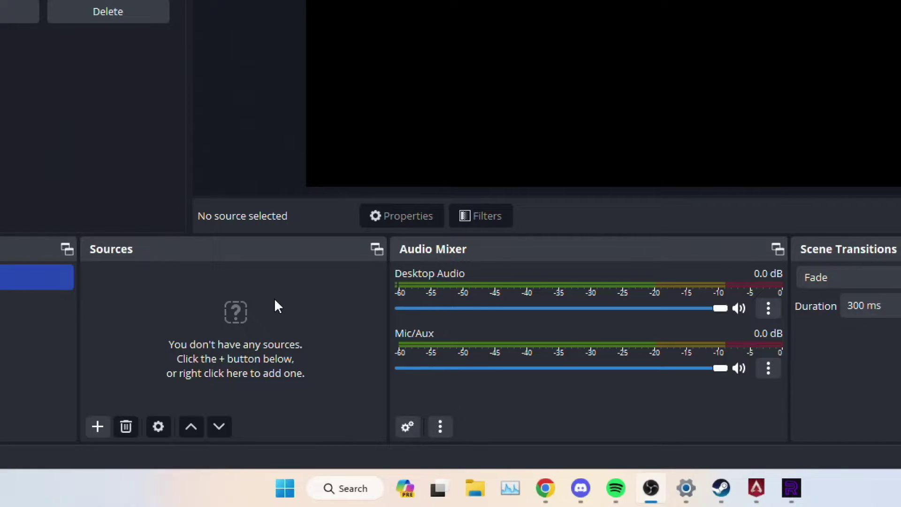
Add an Application Audio Capture (BETA) source set to the [r5apex.exe]: Apex Legends window.
right_click(270, 293)
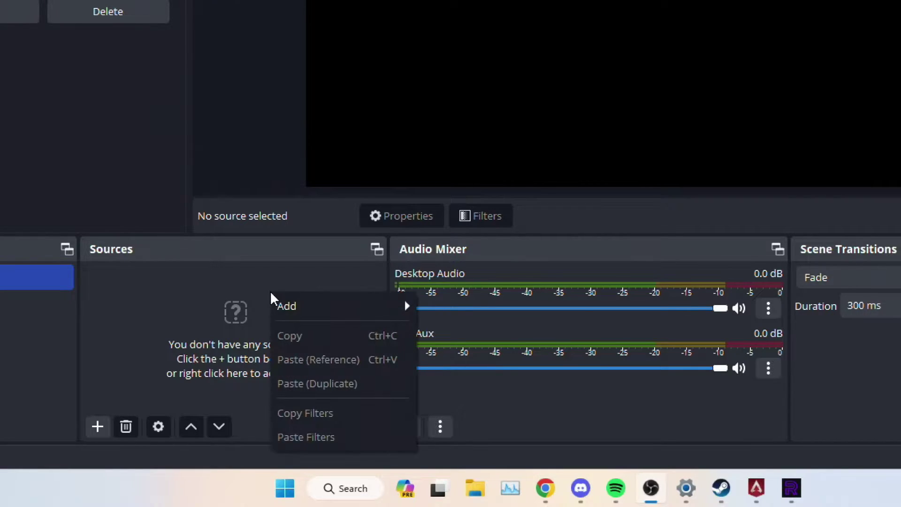
mouse_move(306, 308)
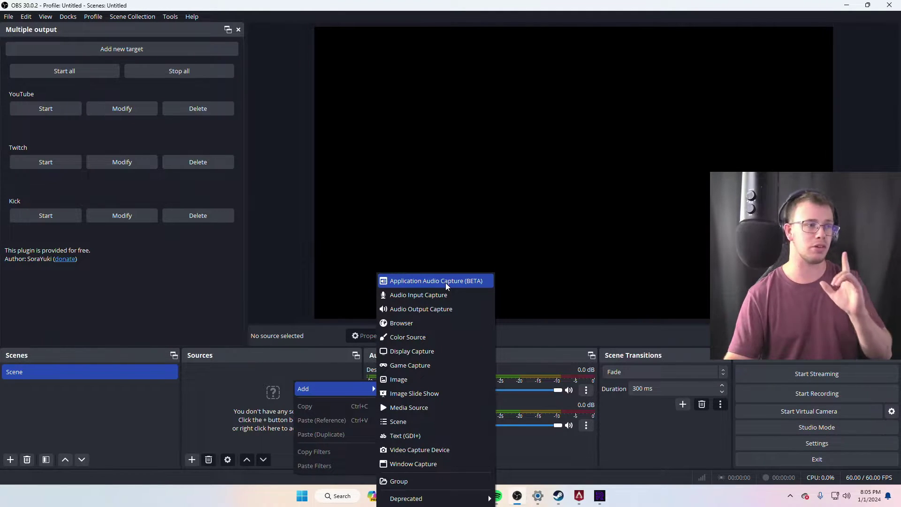
click(445, 283)
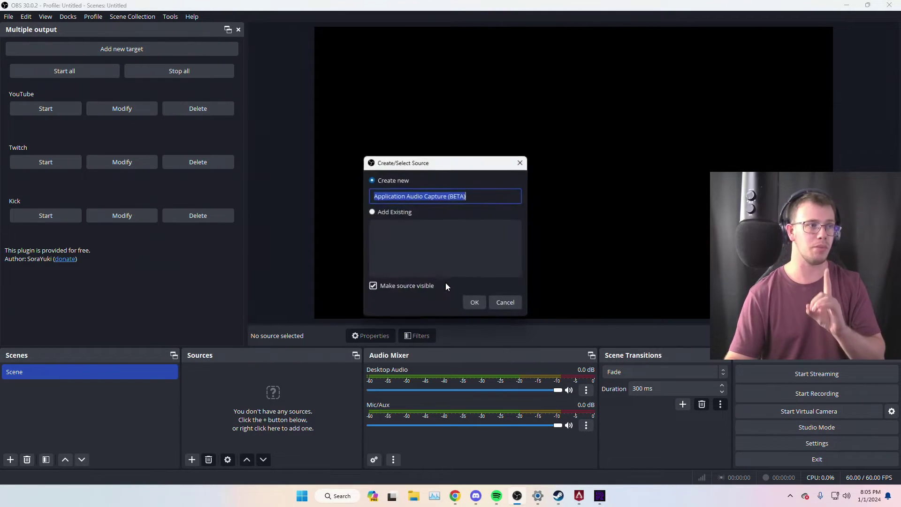
click(475, 303)
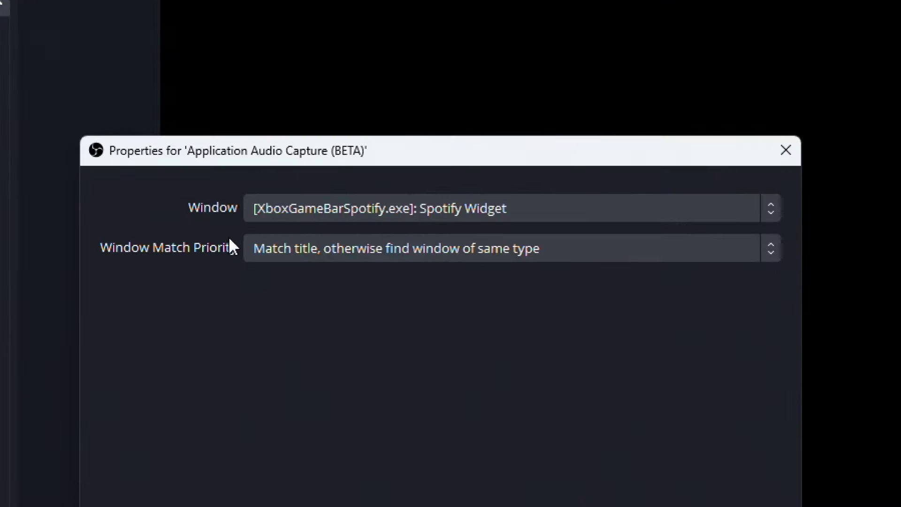
click(285, 215)
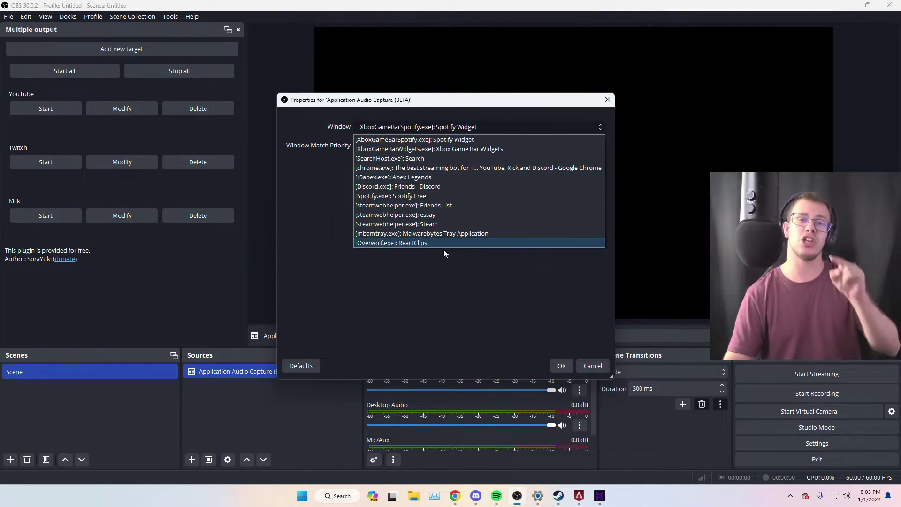
click(576, 496)
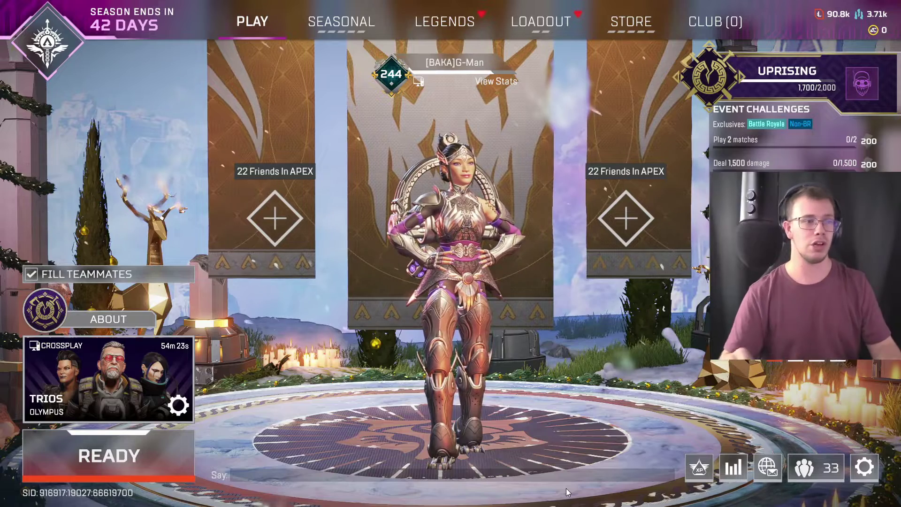
key(alt+Tab)
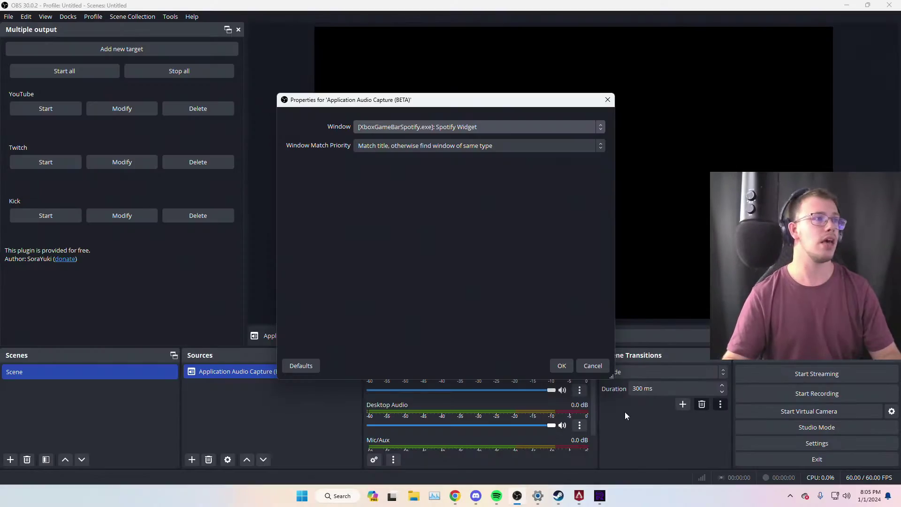
click(483, 127)
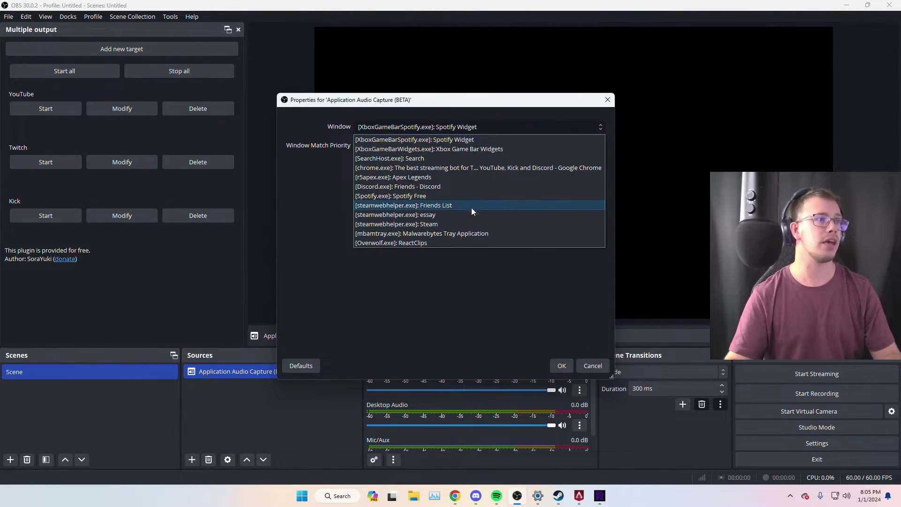
click(416, 178)
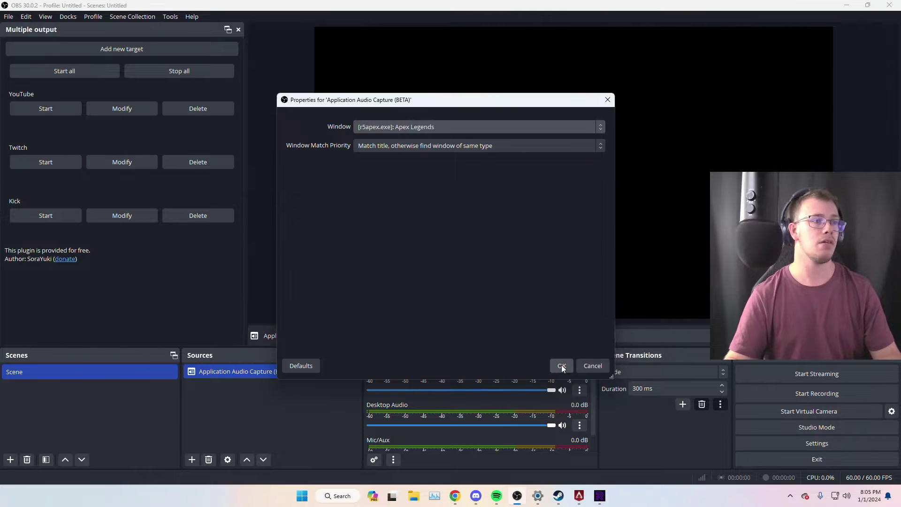
click(562, 366)
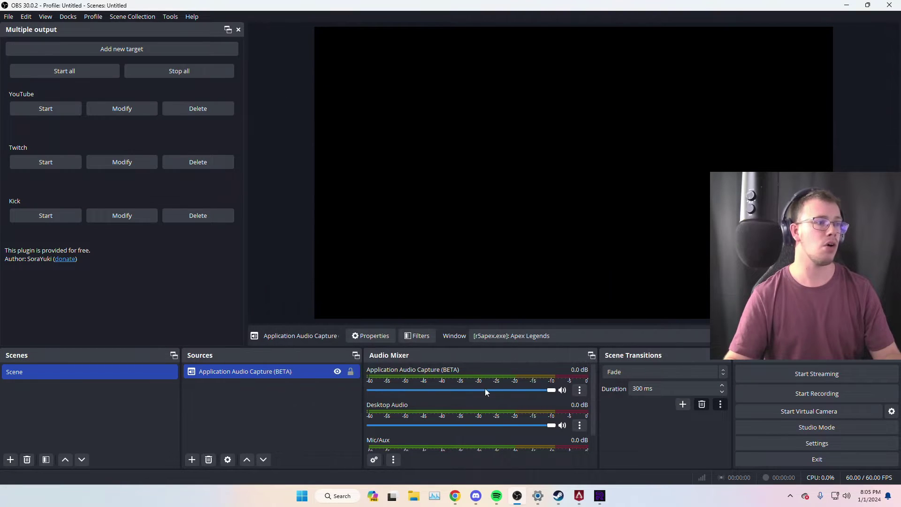
right_click(280, 373)
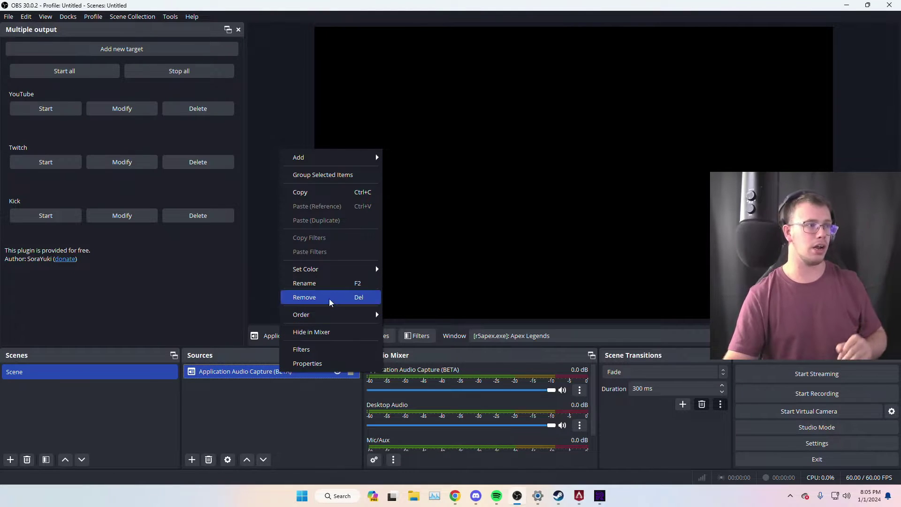
click(354, 288)
text(A)
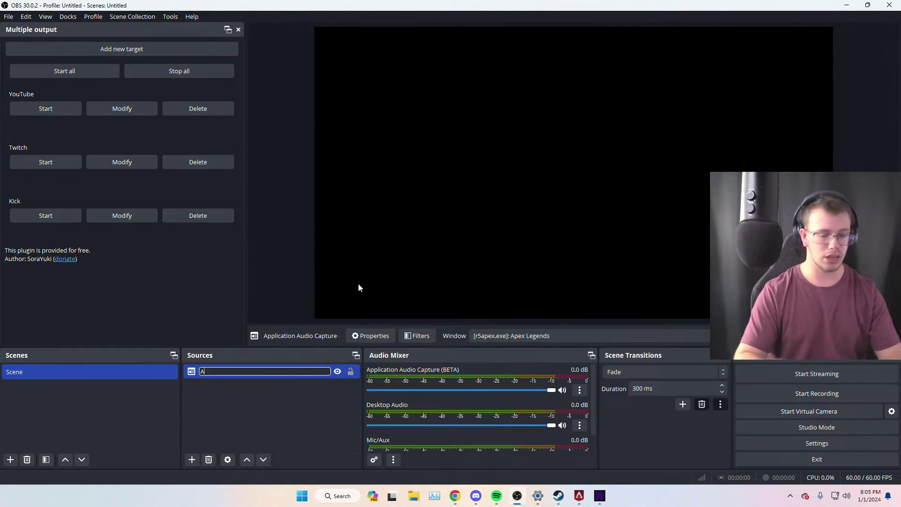
text(gends)
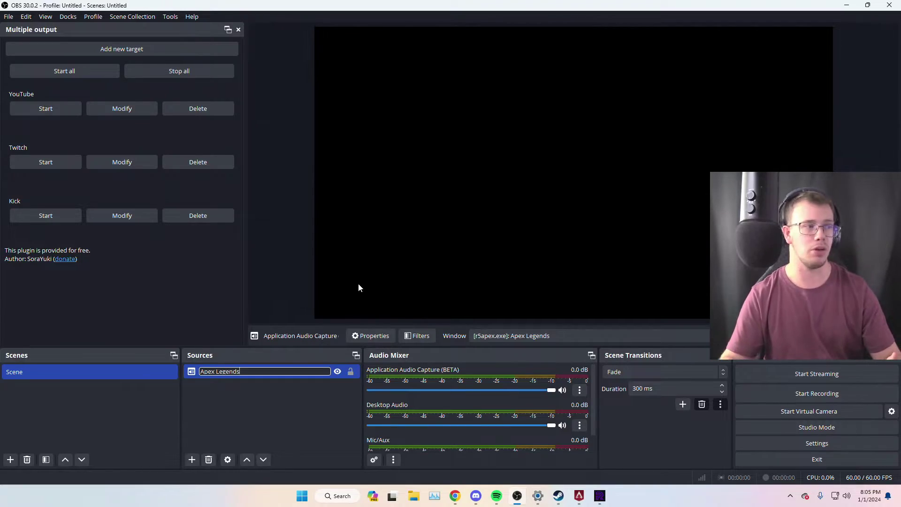
key(Return)
click(287, 394)
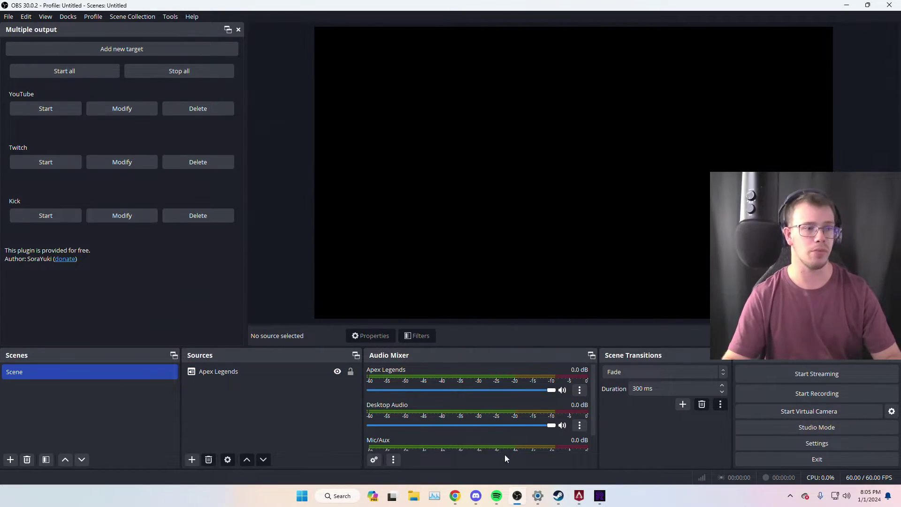
click(579, 496)
click(462, 19)
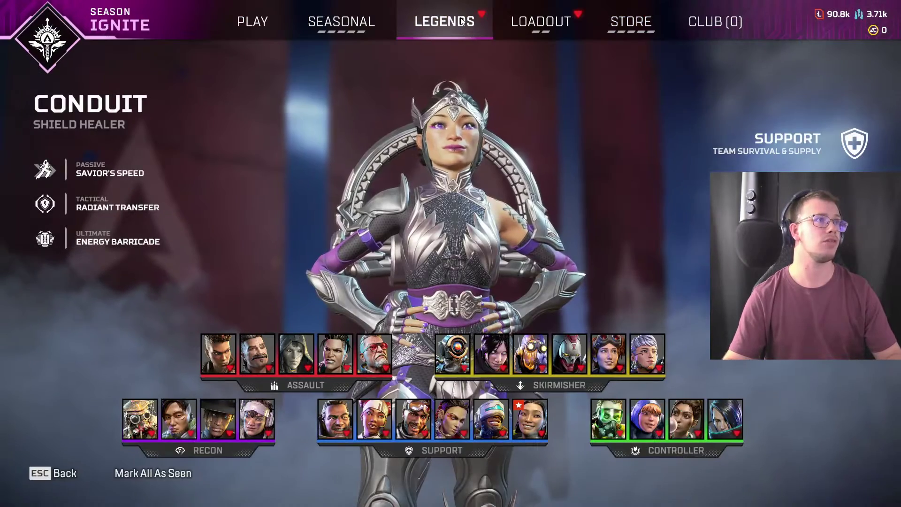
key(Escape)
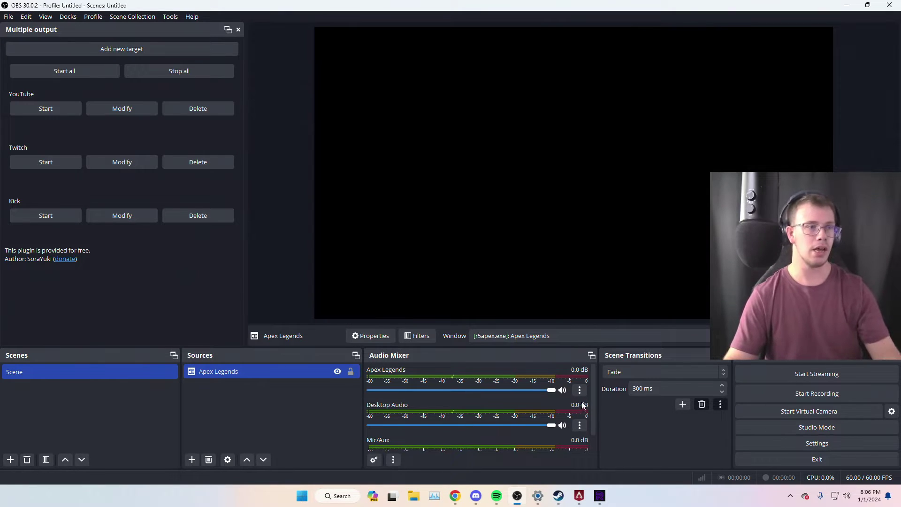
click(579, 390)
click(589, 388)
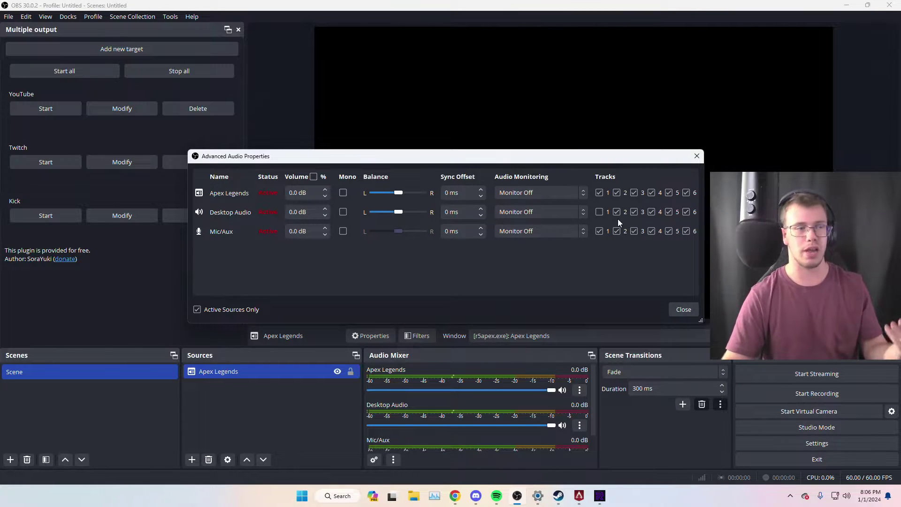
click(683, 309)
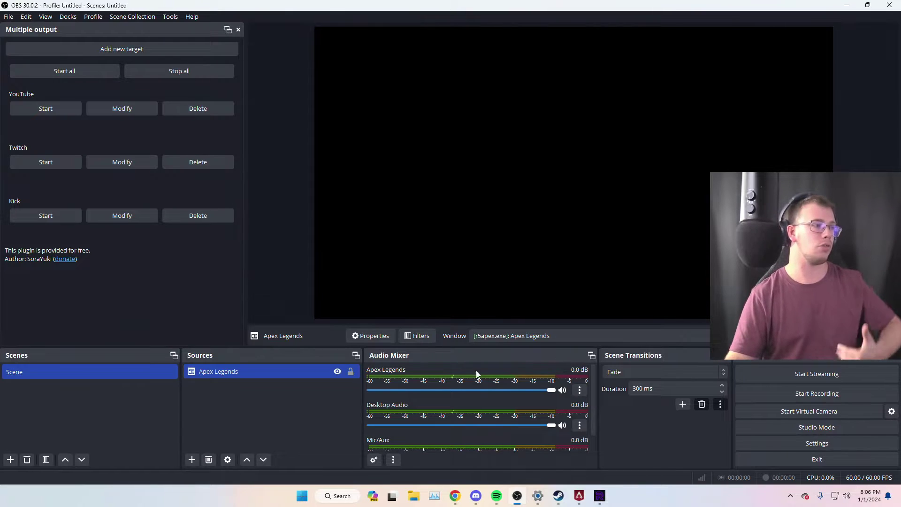
right_click(325, 415)
Add an Application Audio Capture source for [Spotify.exe]: Spotify Free and confirm Spotify is playing.
mouse_move(384, 334)
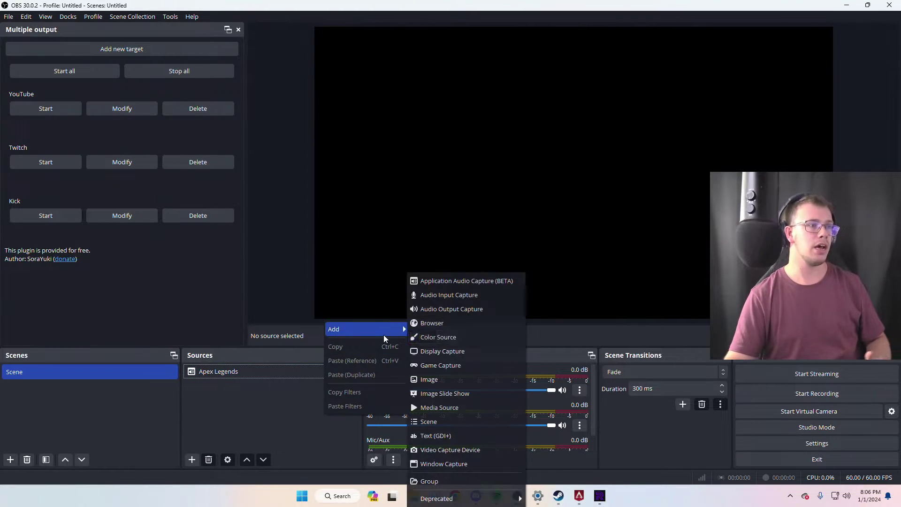
click(480, 282)
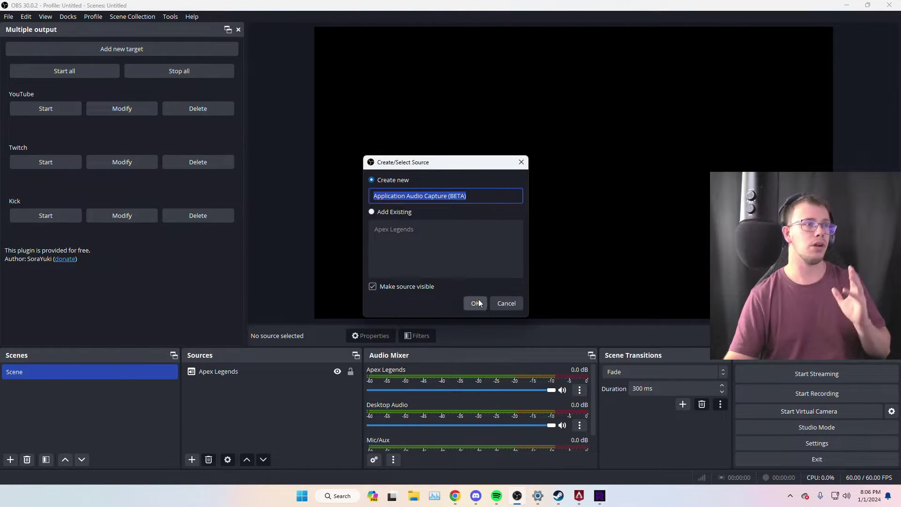
click(477, 302)
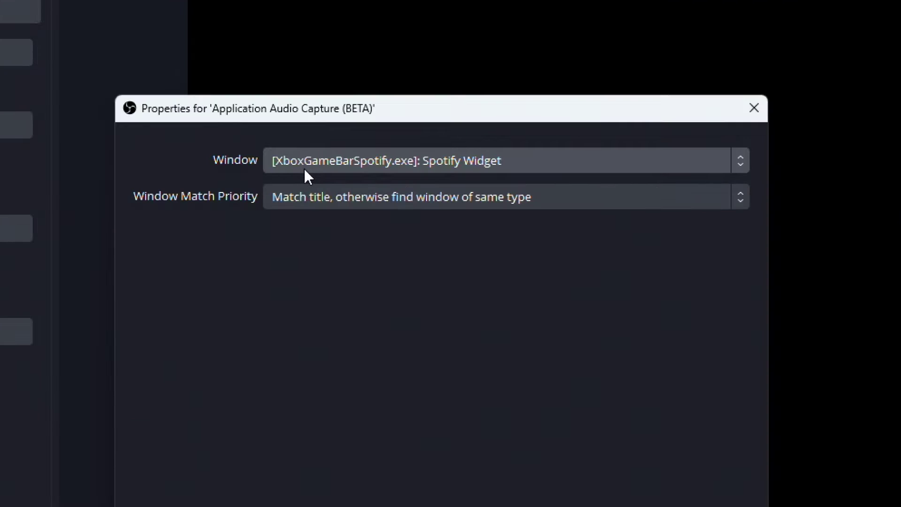
click(375, 131)
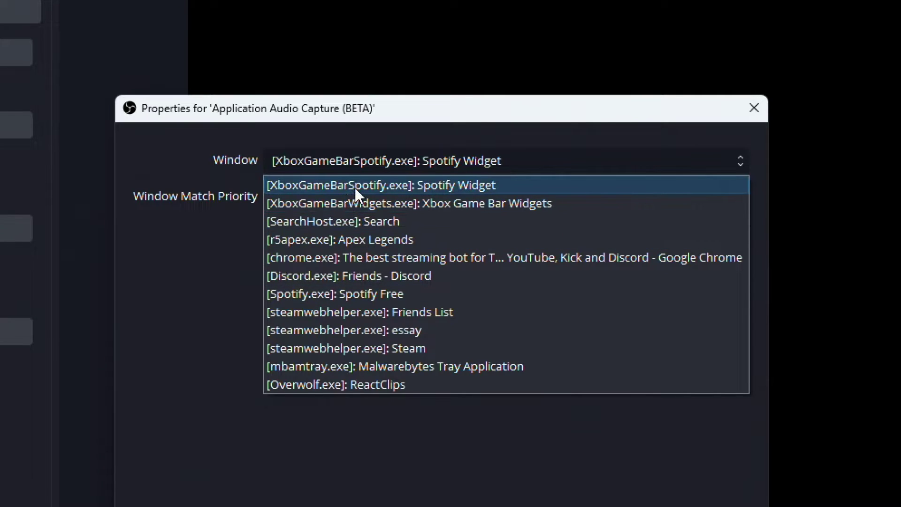
click(319, 293)
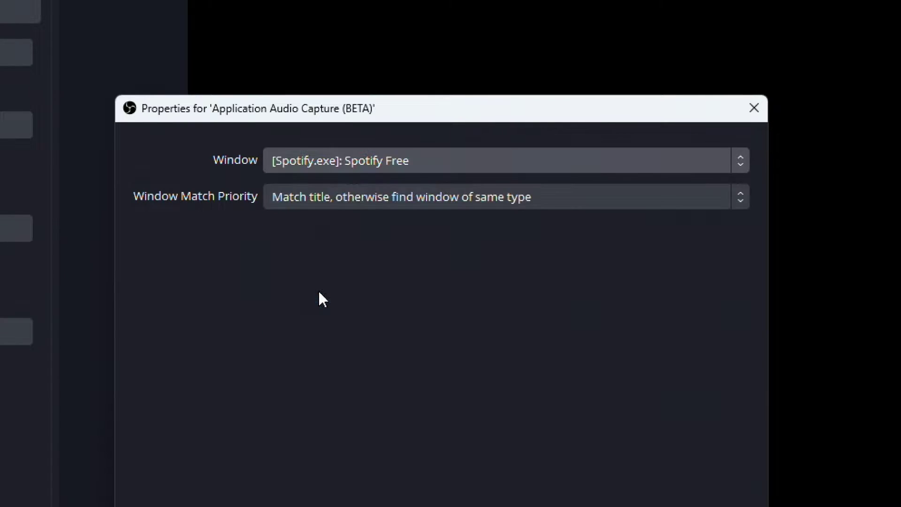
key(Return)
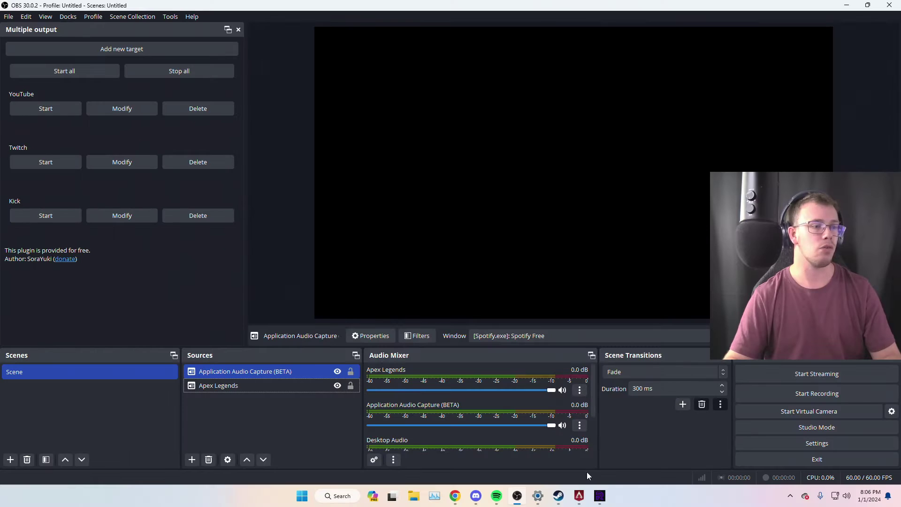
click(497, 495)
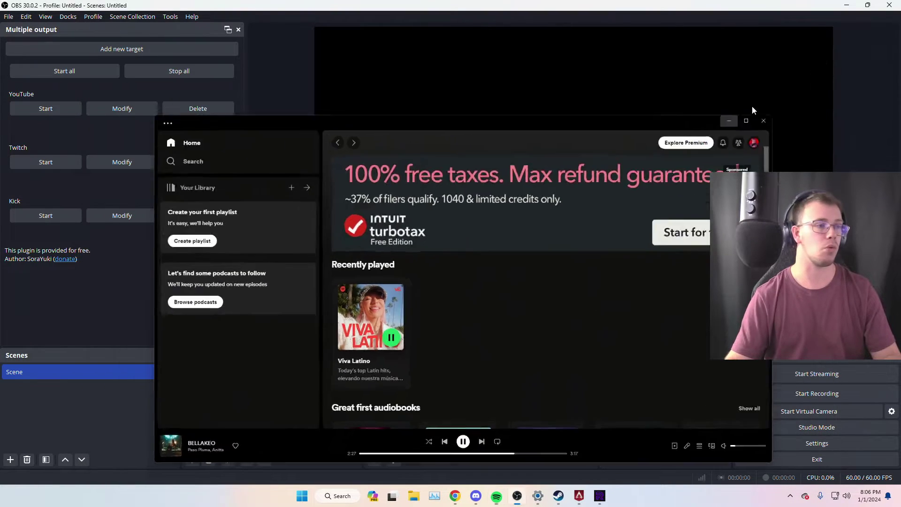
click(728, 120)
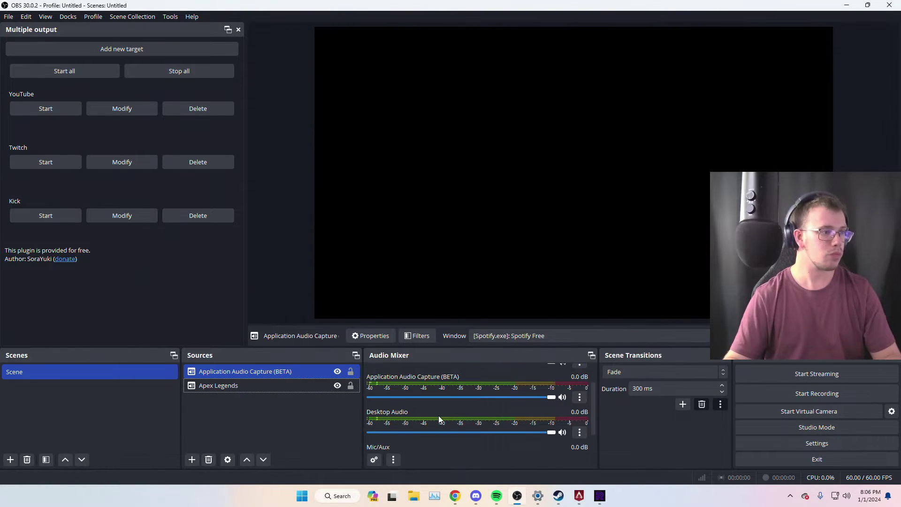
Rename the new application audio source to Spotify.
right_click(290, 371)
click(325, 284)
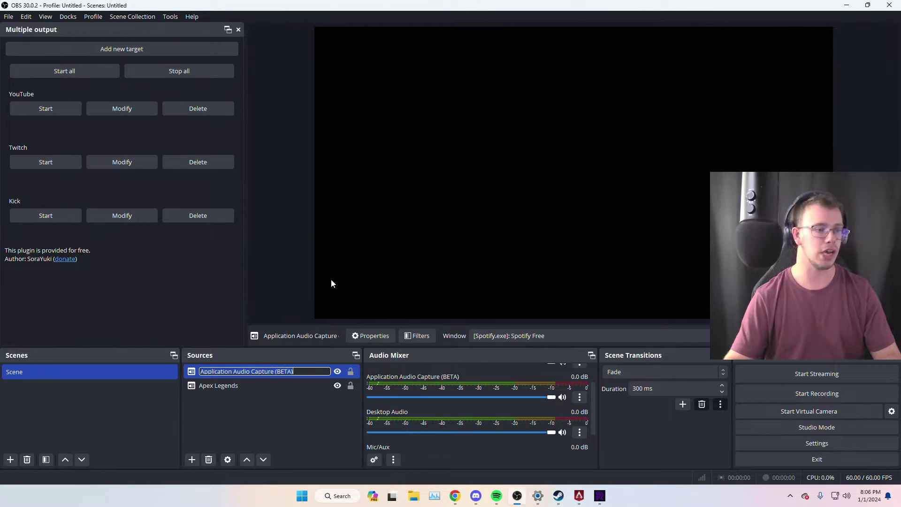
text(Spotify)
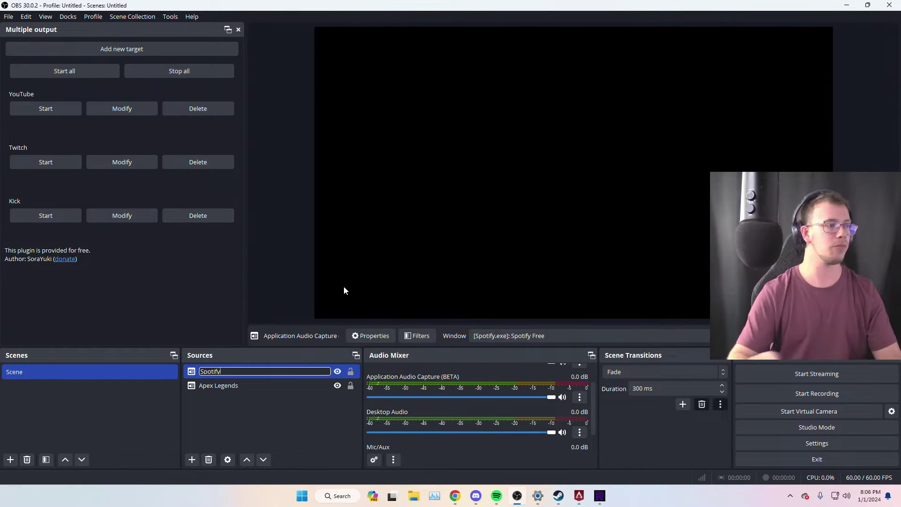
click(295, 411)
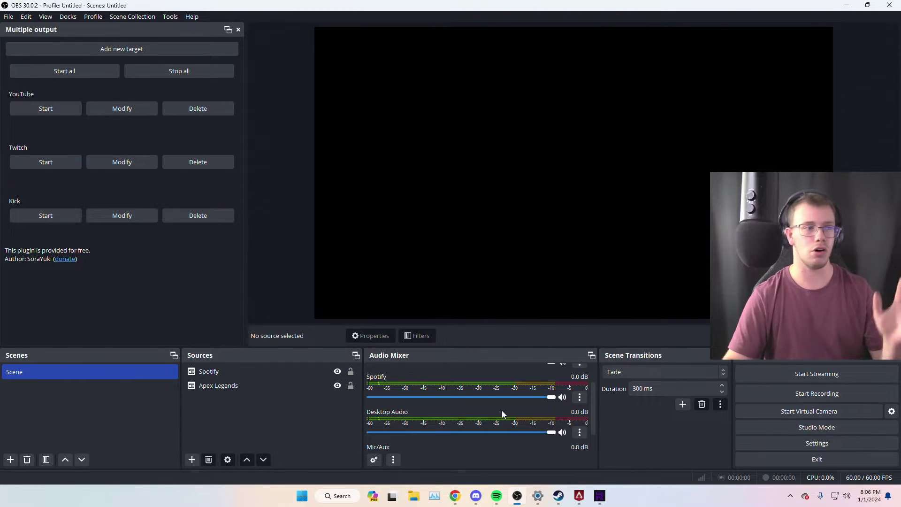
click(582, 400)
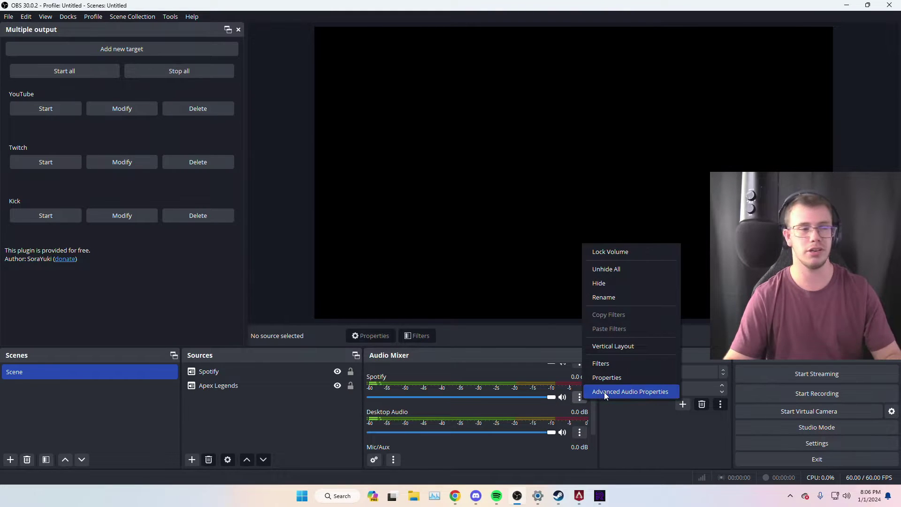
In Advanced Audio Properties, uncheck Track 1 for Spotify, leaving tracks 2-6.
click(604, 392)
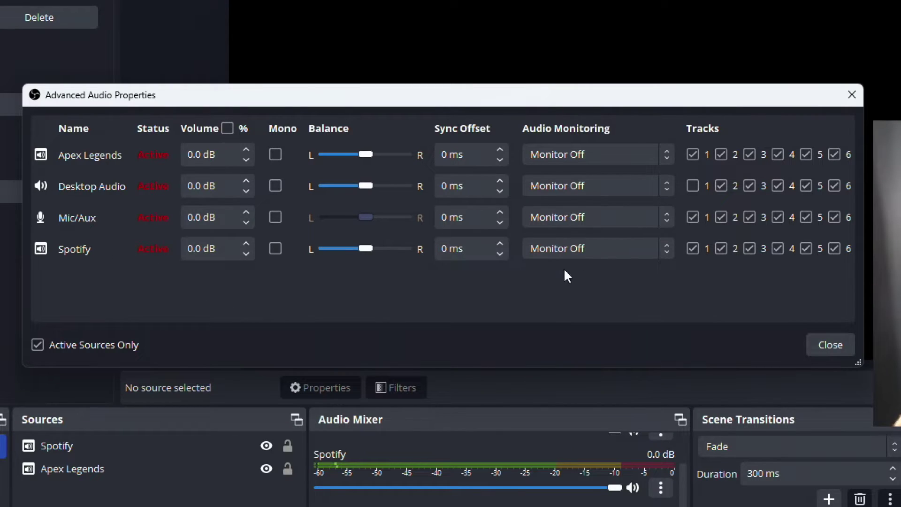
click(695, 250)
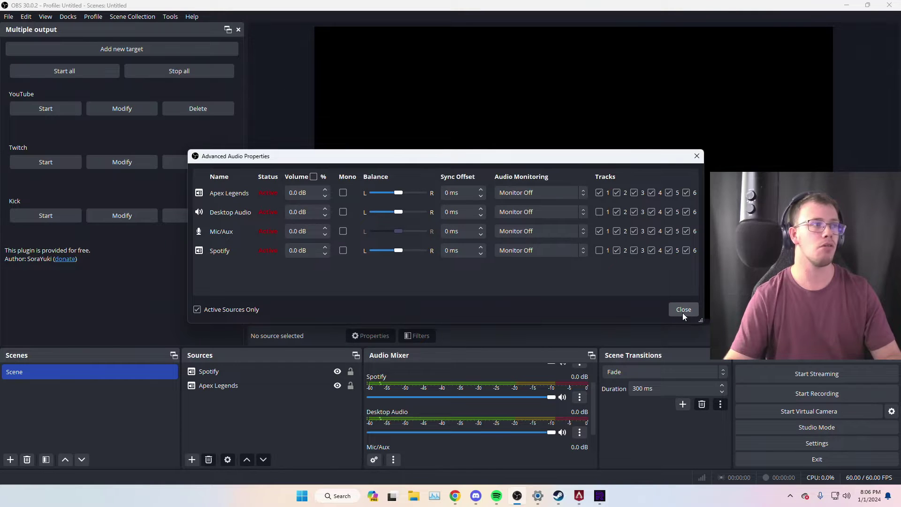
click(837, 349)
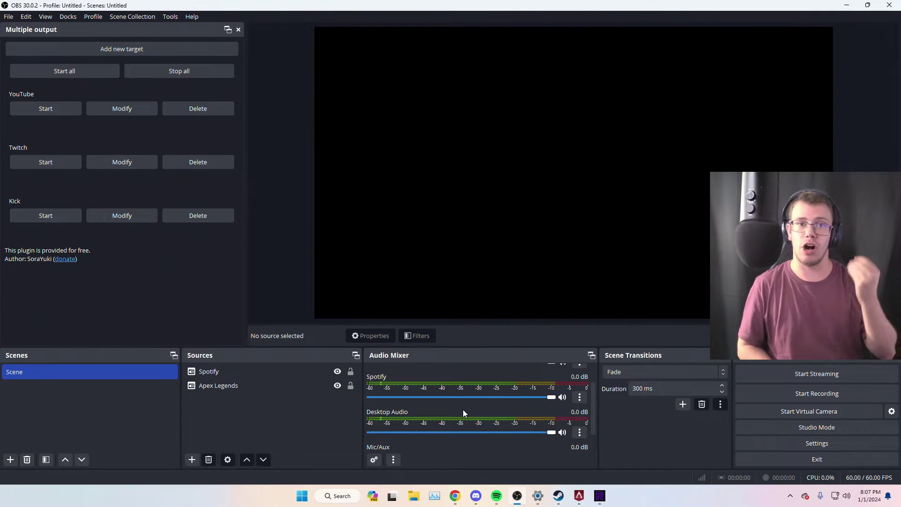
Add a new Browser source to the scene.
right_click(296, 428)
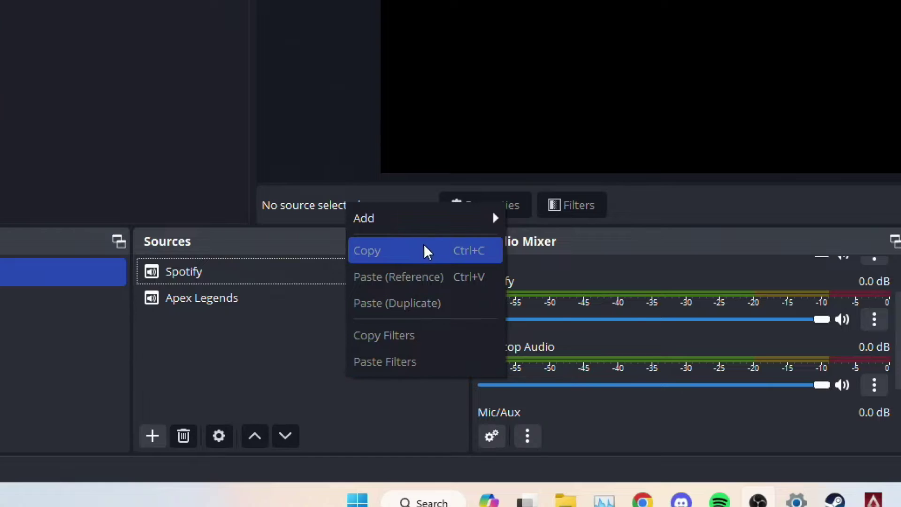
mouse_move(436, 227)
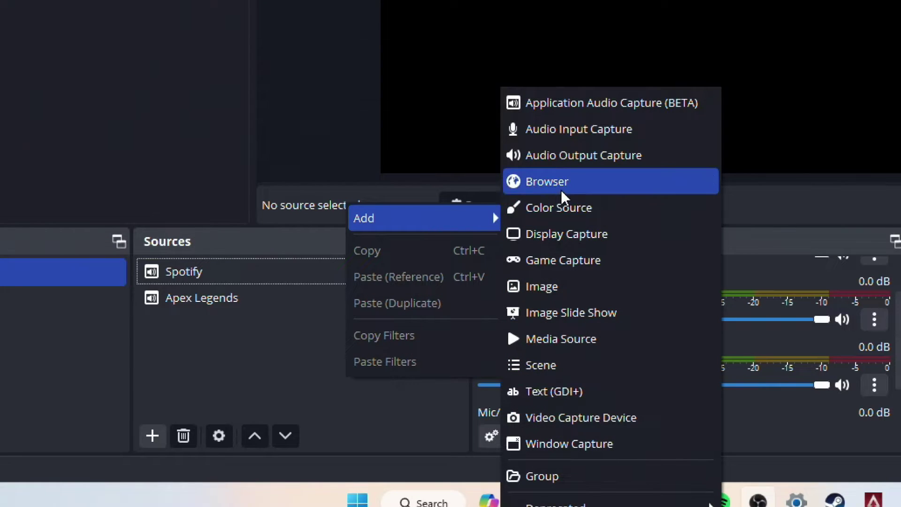
click(562, 189)
click(467, 307)
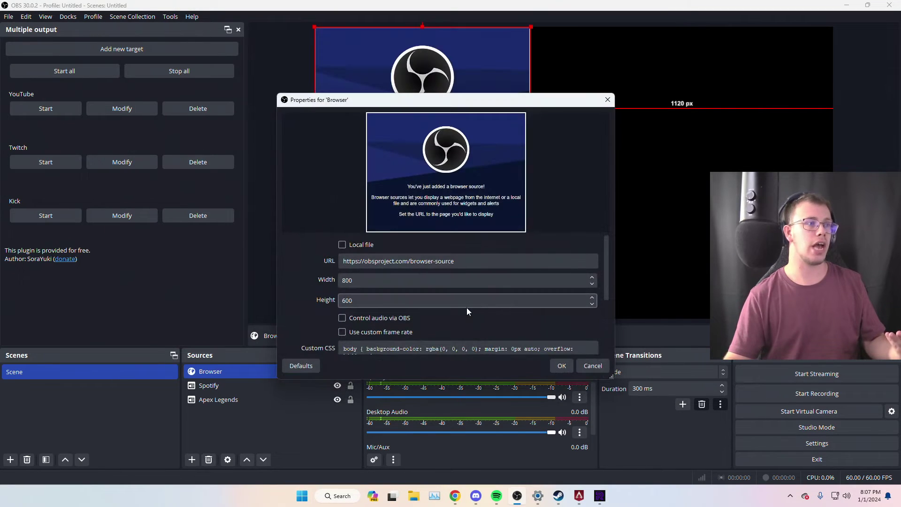
Copy the BotRix alerts widget link from Chrome and paste it into the URL field.
key(alt+Tab)
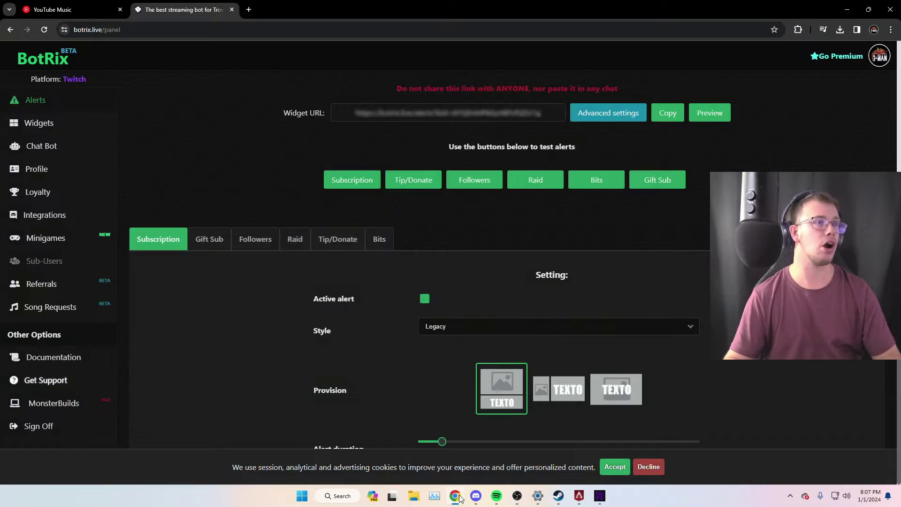
click(666, 114)
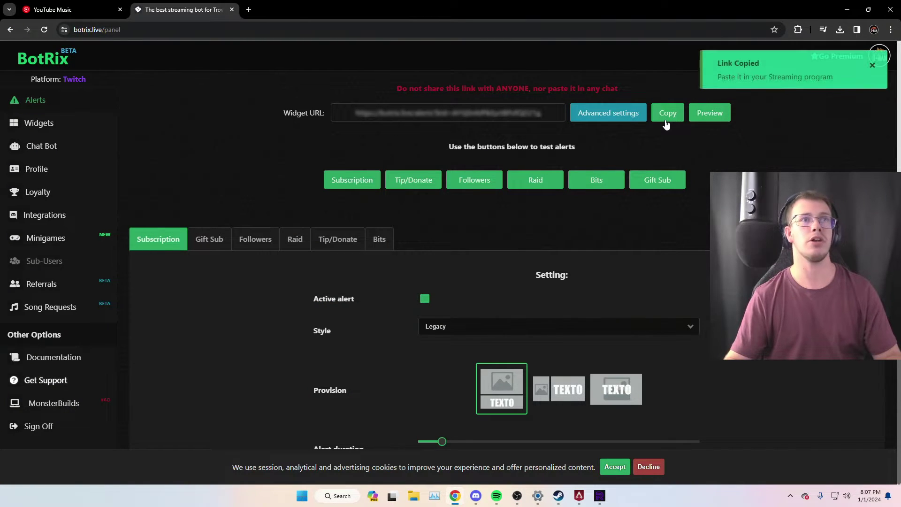
key(alt+Tab)
drag(433, 257, 313, 260)
key(ctrl+v)
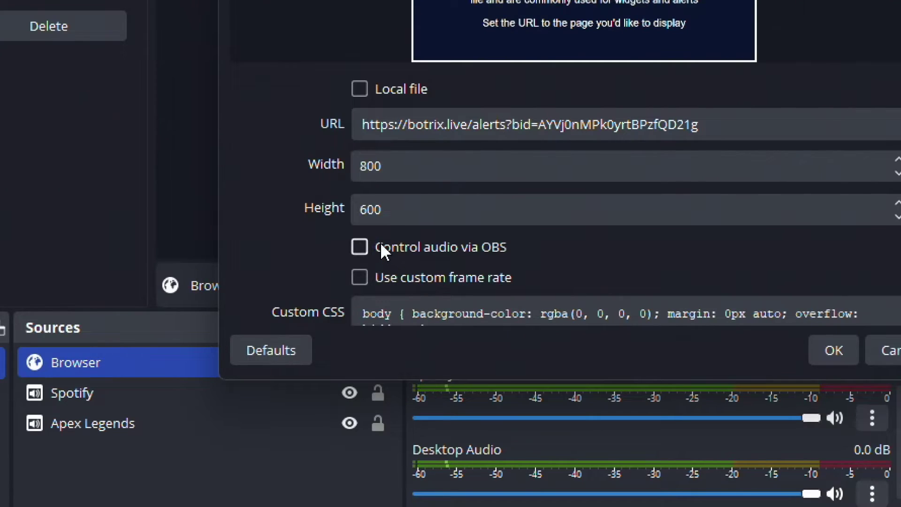
Let OBS control the Browser source's audio, apply, and rename the source to Alerts.
click(484, 248)
click(561, 366)
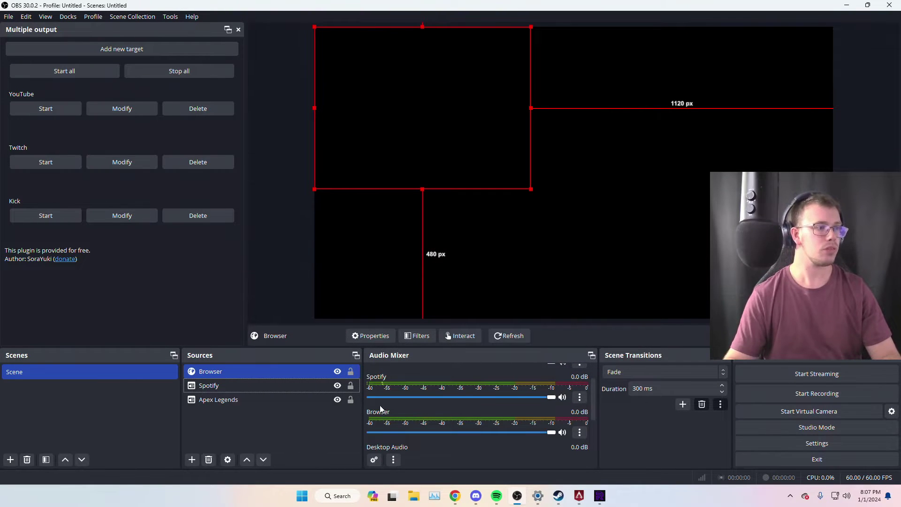
right_click(254, 370)
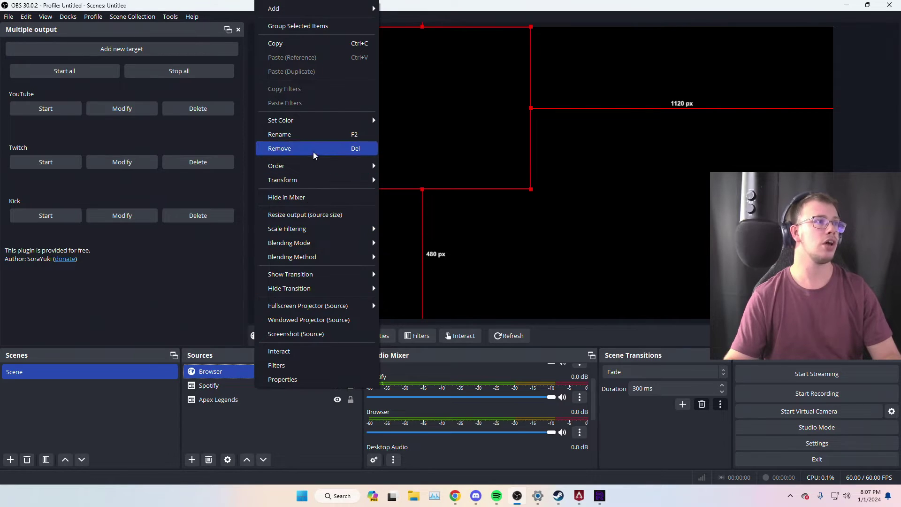
click(327, 136)
text(Alerts)
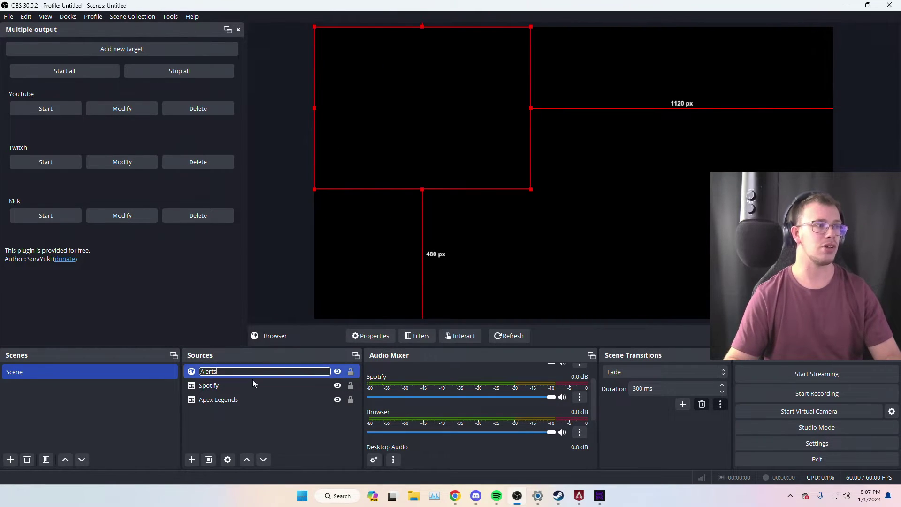
key(Return)
click(249, 415)
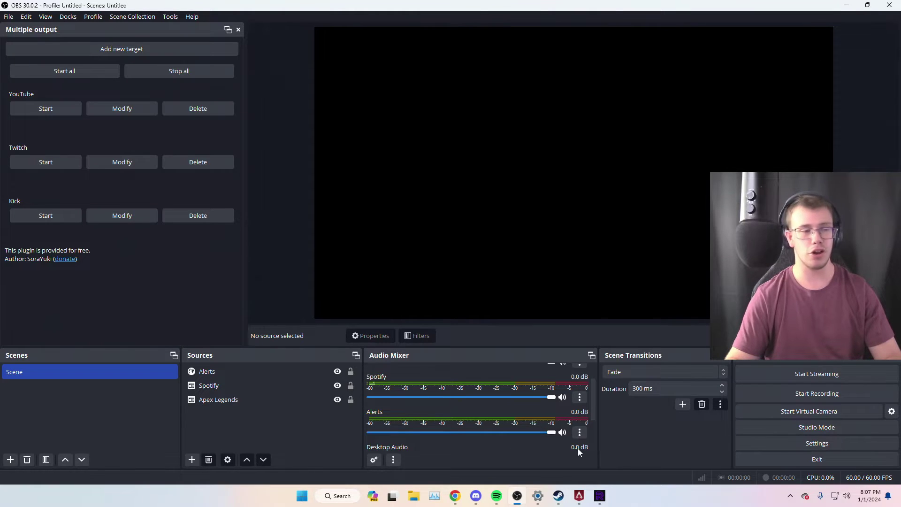
click(584, 430)
click(588, 422)
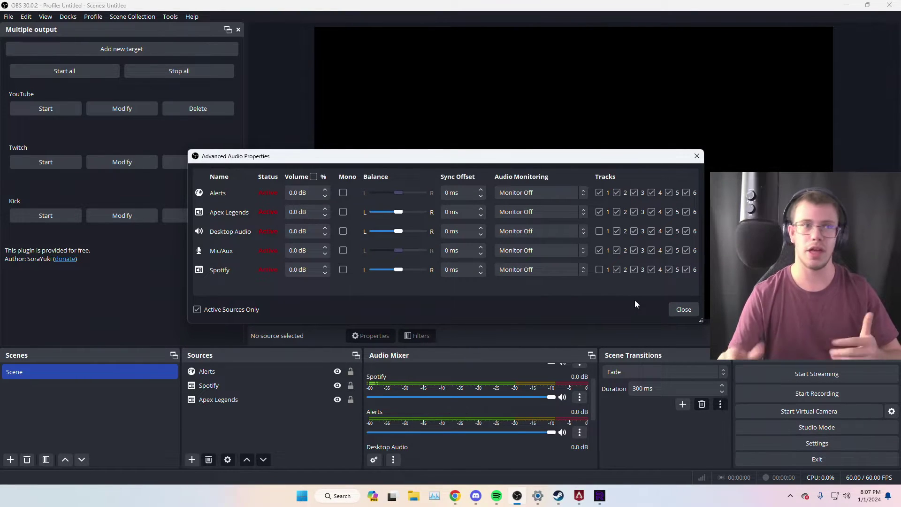
click(683, 309)
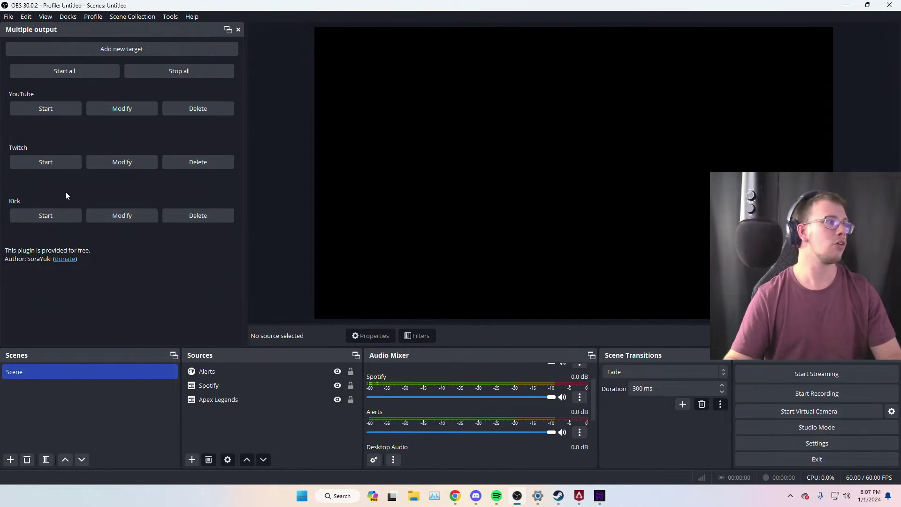
Set the Twitch target's audio encoder to FFmpeg AAC fed from audio mixer track 2.
click(114, 167)
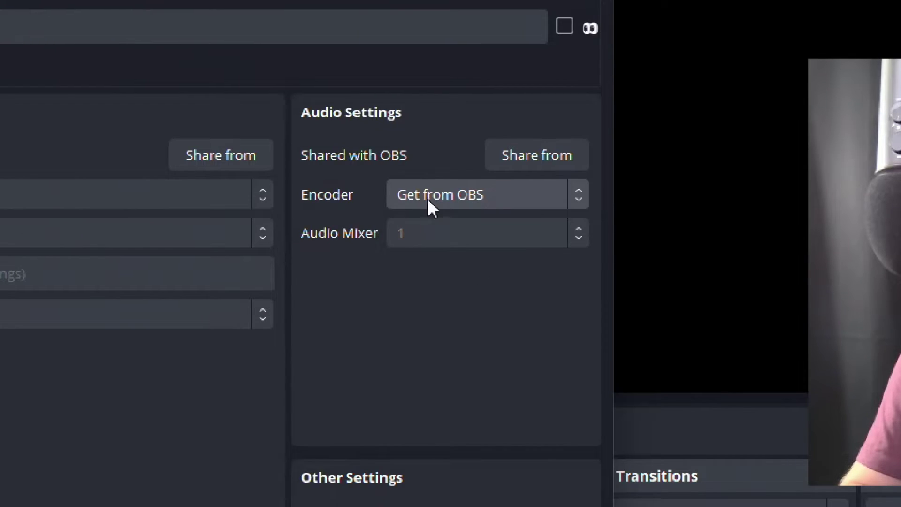
click(544, 233)
click(424, 235)
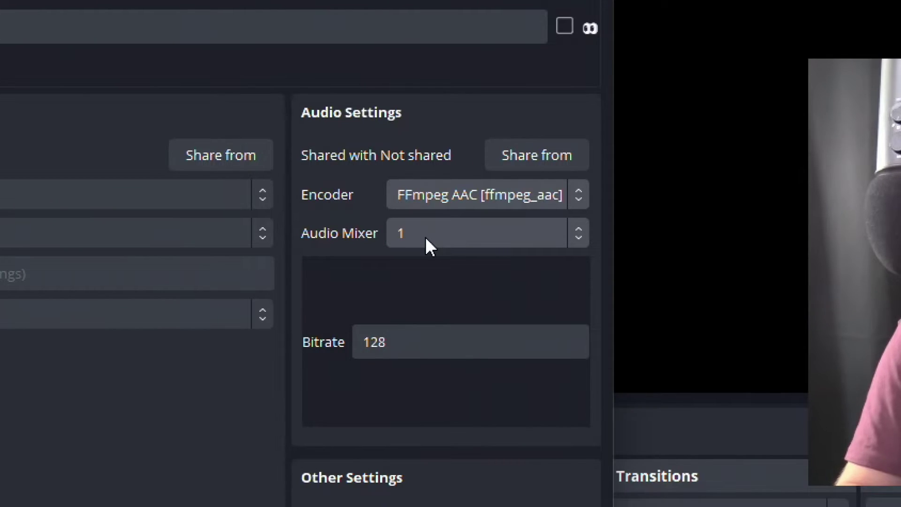
click(425, 237)
click(402, 280)
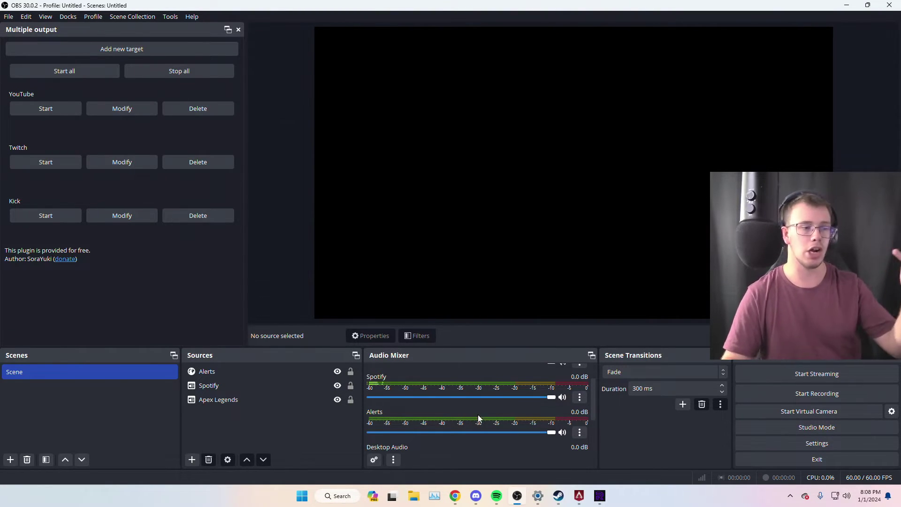
click(581, 398)
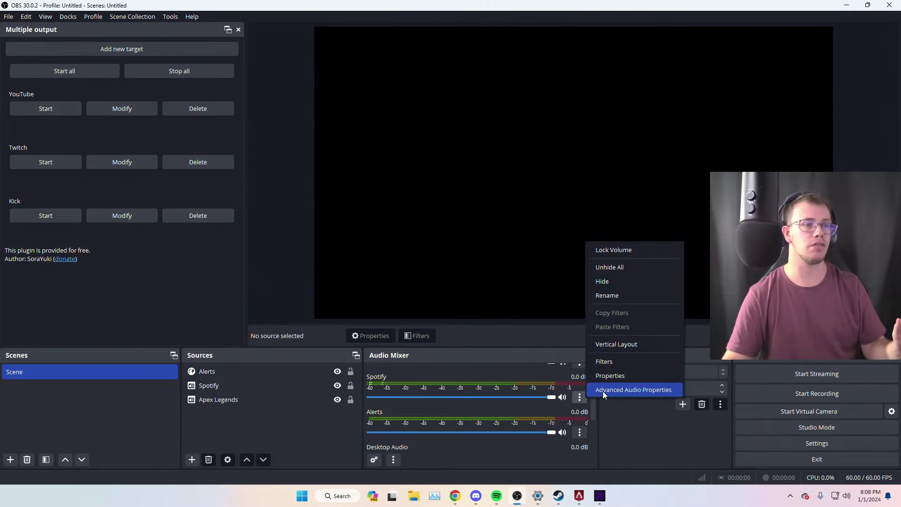
click(604, 389)
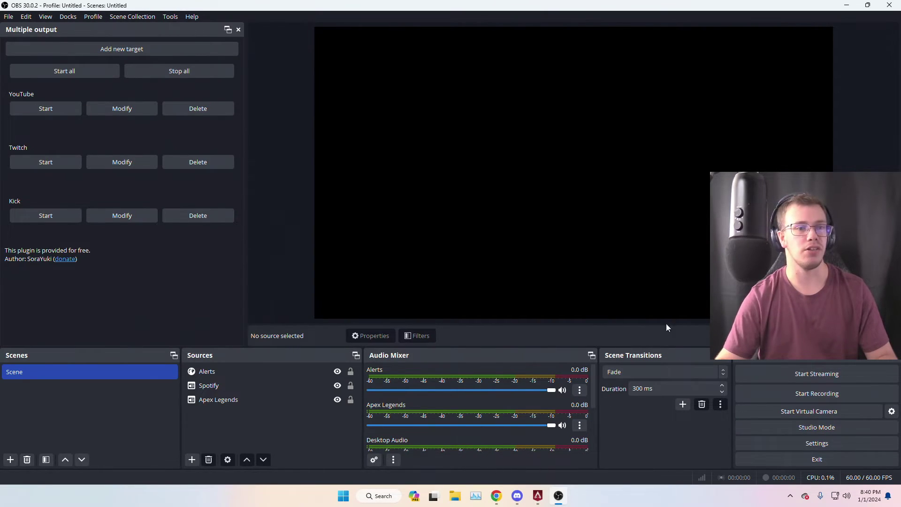
In Settings > Output > Streaming, choose Audio Track 4, then apply and close.
click(756, 443)
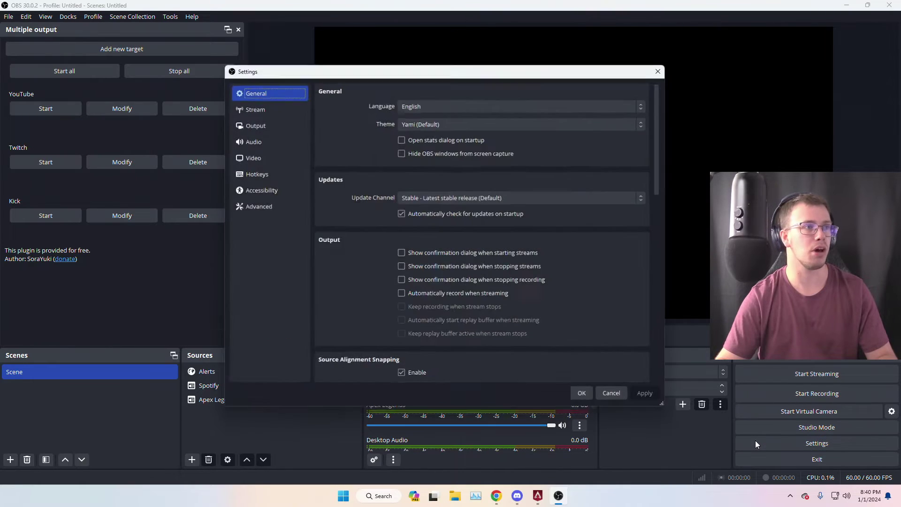
click(293, 126)
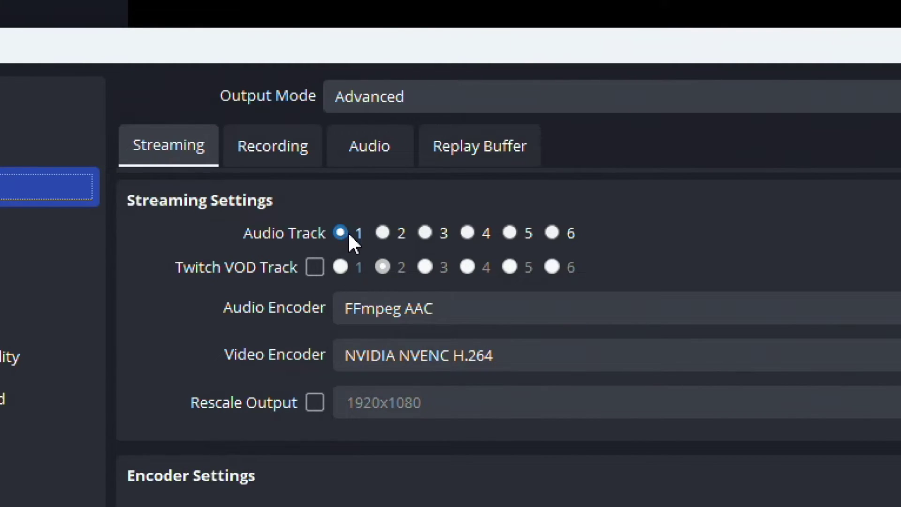
click(468, 233)
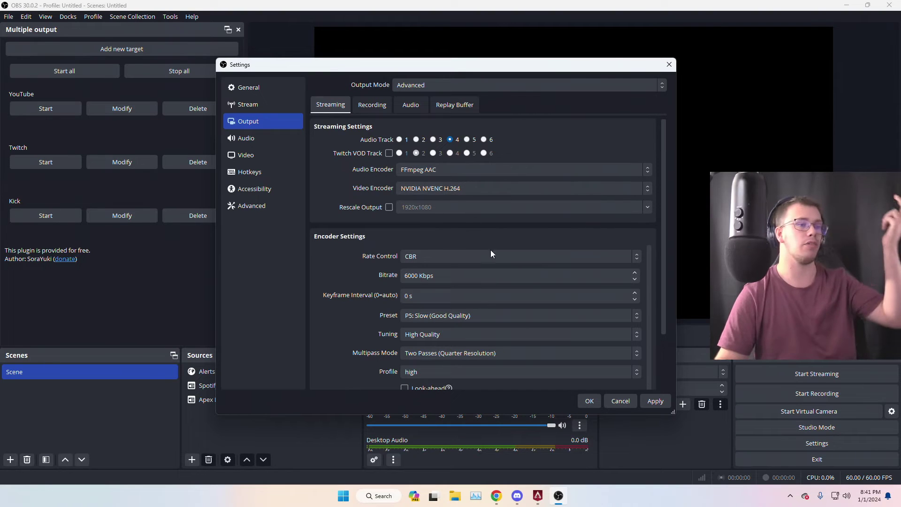
click(650, 404)
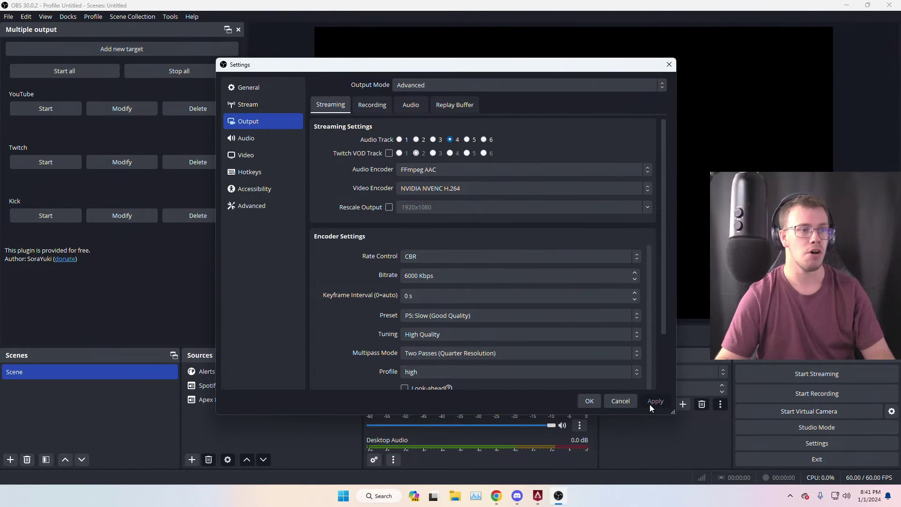
click(592, 401)
click(579, 391)
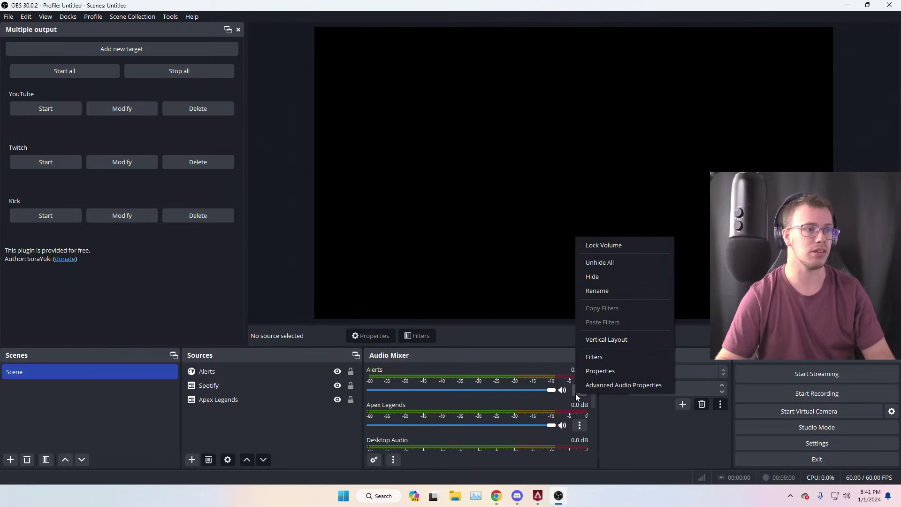
click(590, 383)
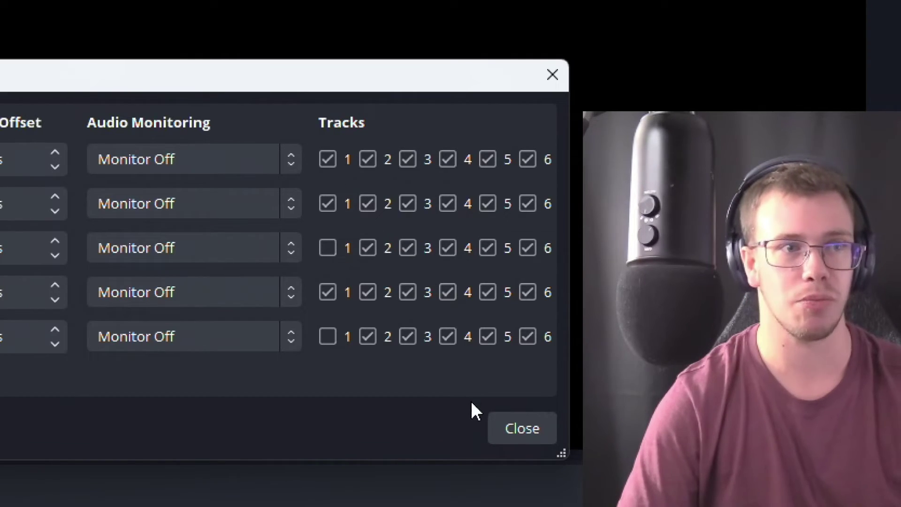
click(521, 428)
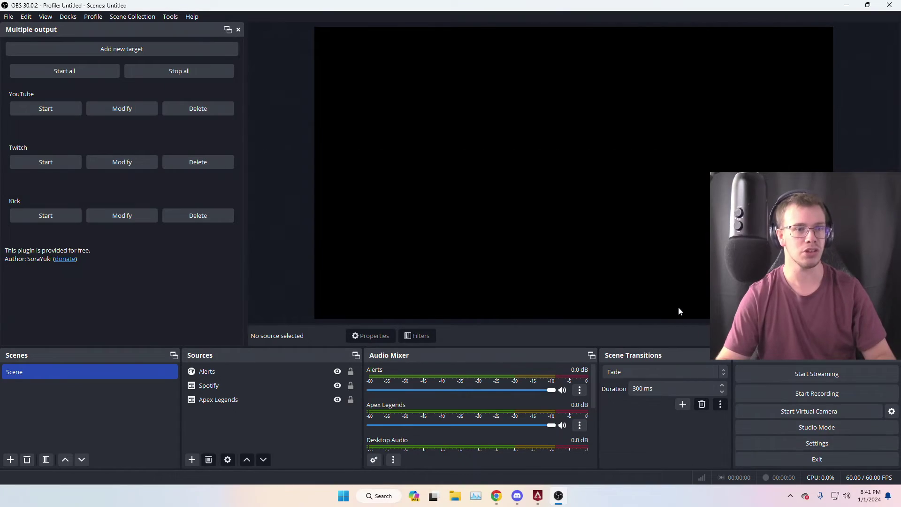
Bring up the Output > Recording settings with the output mode left on Advanced.
click(744, 444)
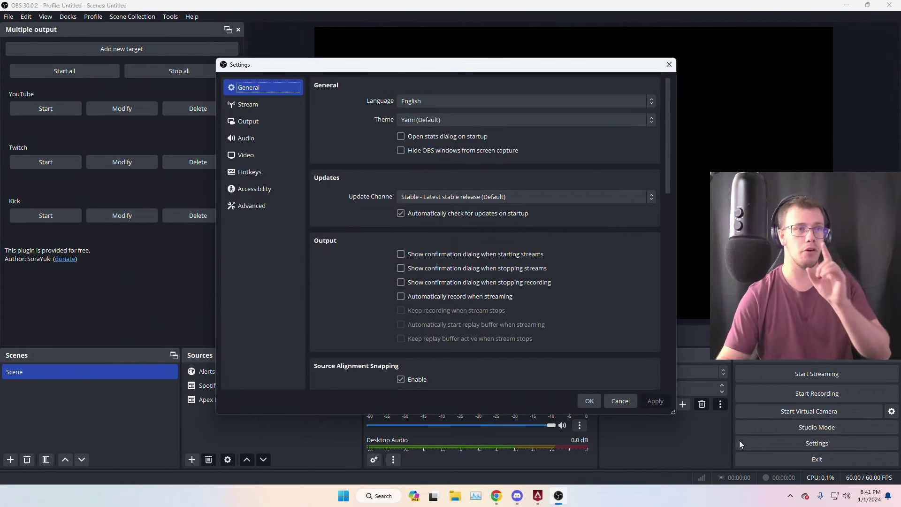
click(263, 121)
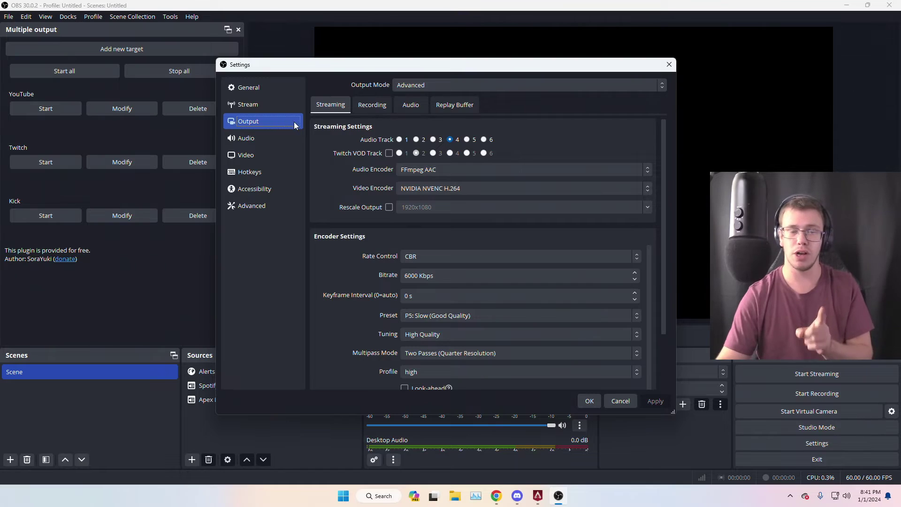
click(373, 105)
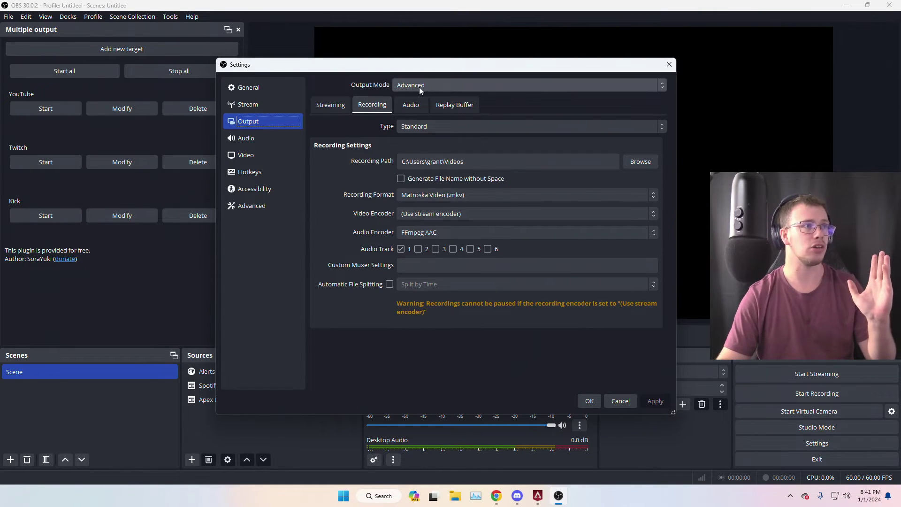
click(441, 84)
click(427, 97)
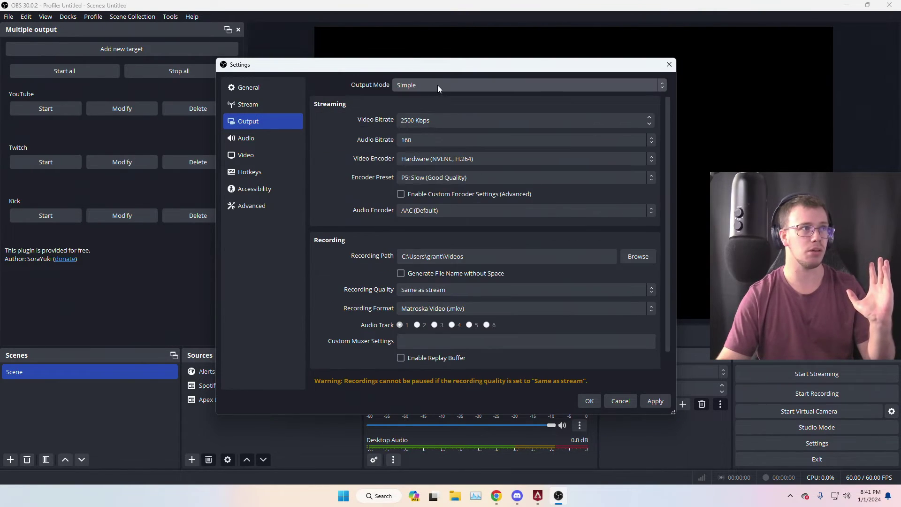
click(437, 85)
click(430, 107)
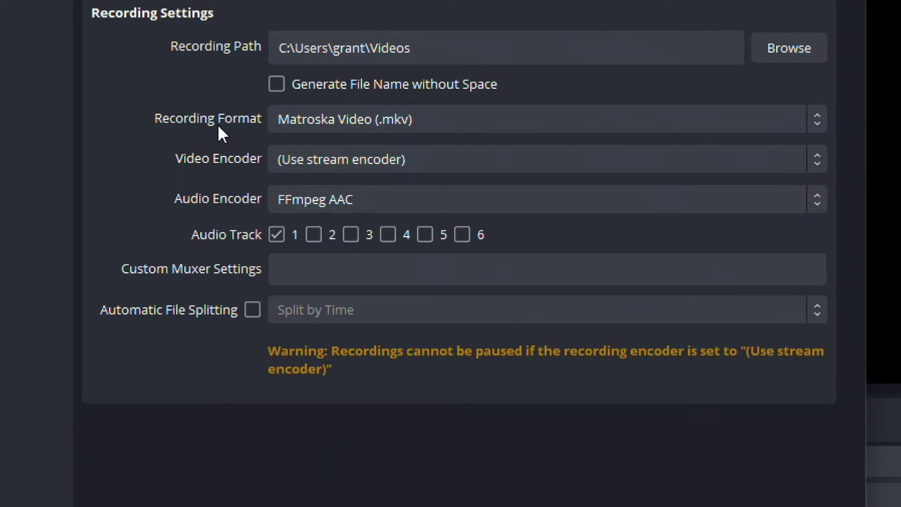
Keep Matroska (.mkv) as the recording format, record audio tracks 1–6, and save.
click(325, 124)
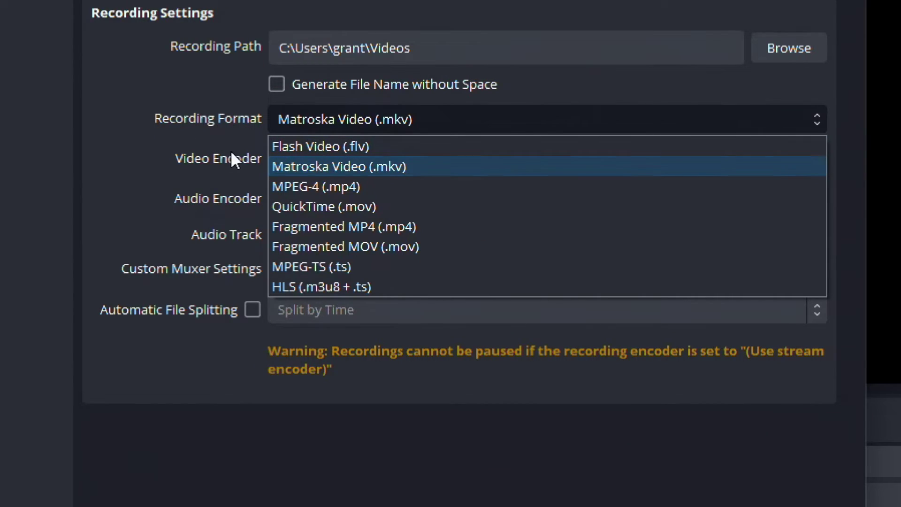
click(158, 155)
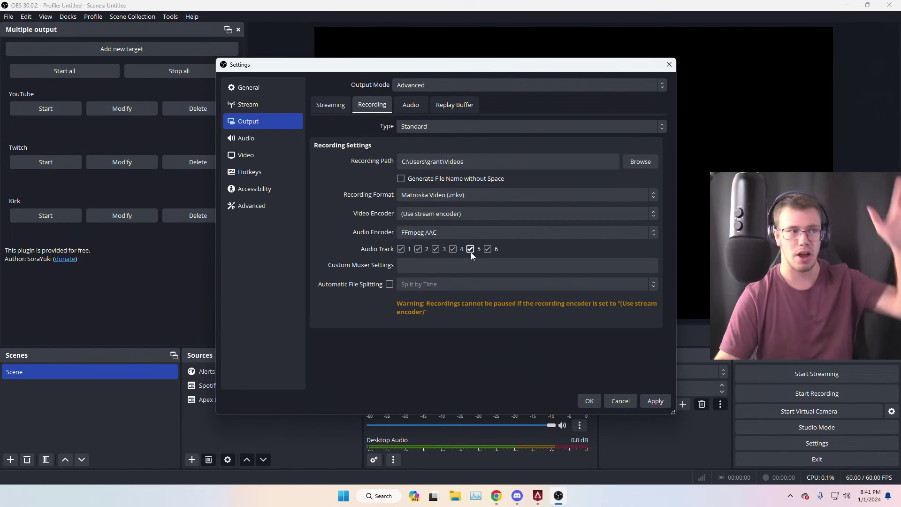
click(587, 401)
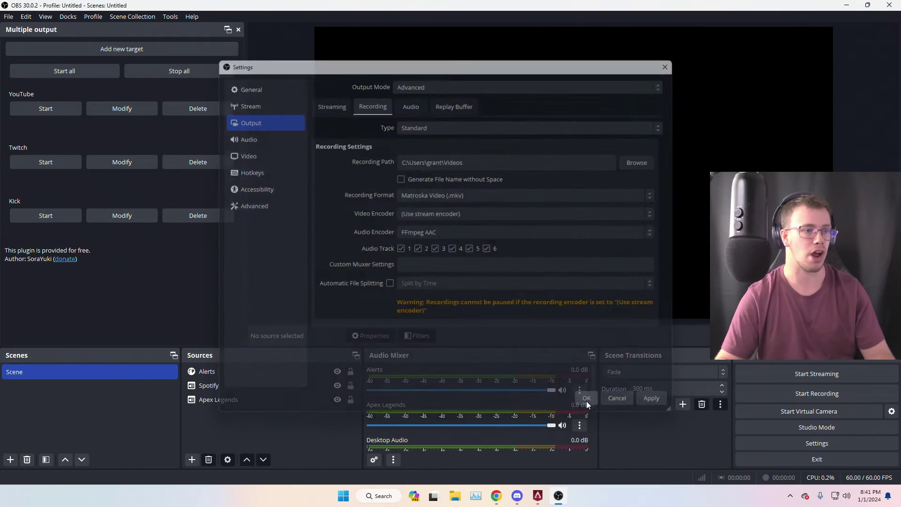
Open Advanced Audio Properties from the Alerts mixer menu to review each source's track checkboxes.
click(584, 392)
click(642, 382)
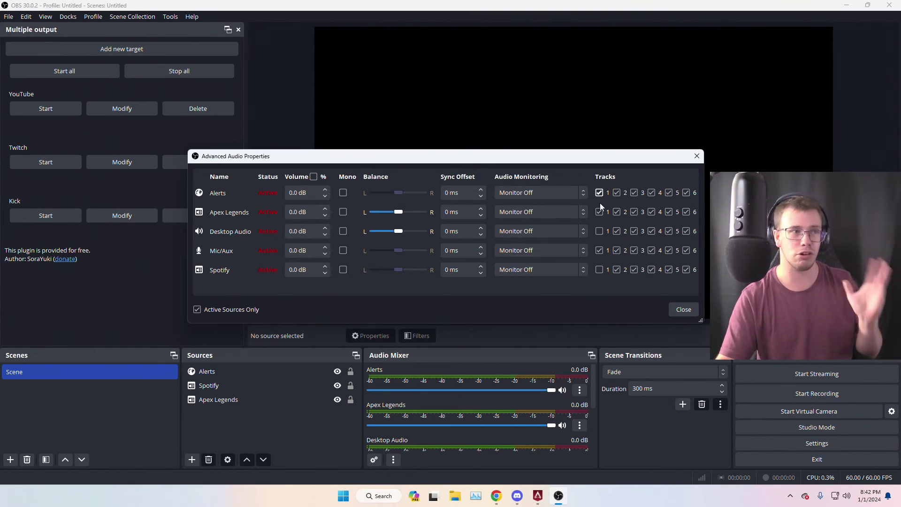
click(598, 231)
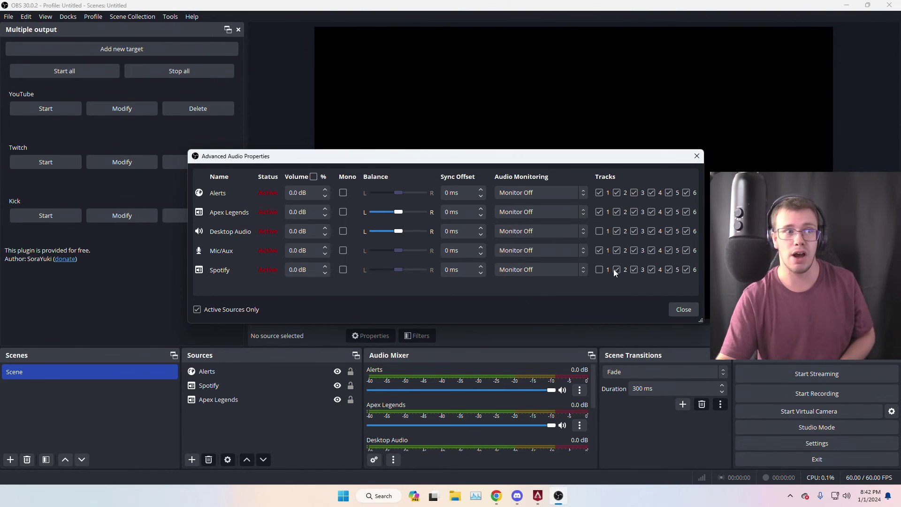